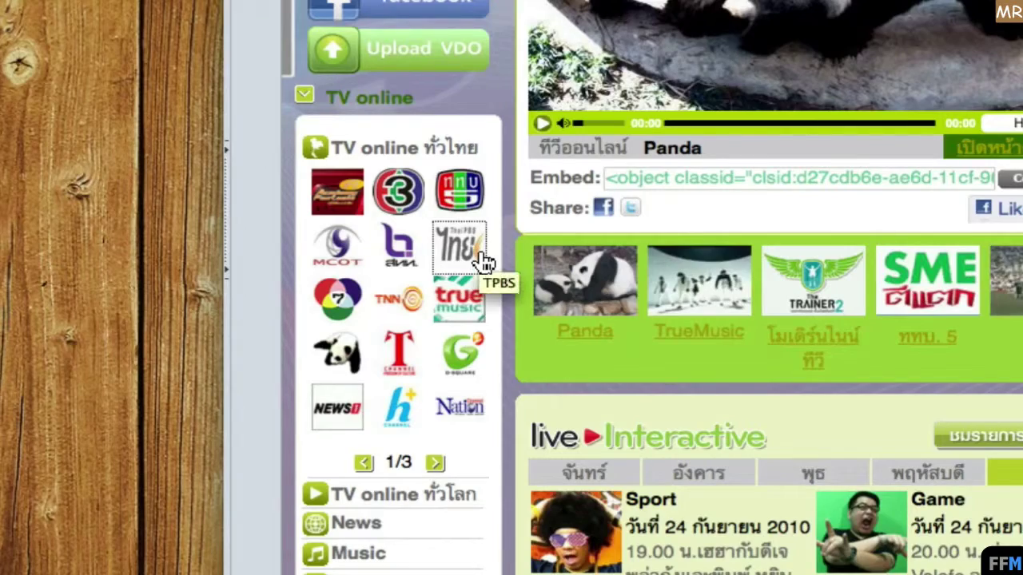
Step: Play the TPBS live channel from the TV online list, and launch Audacity, dismissing its welcome help window
left_click(483, 257)
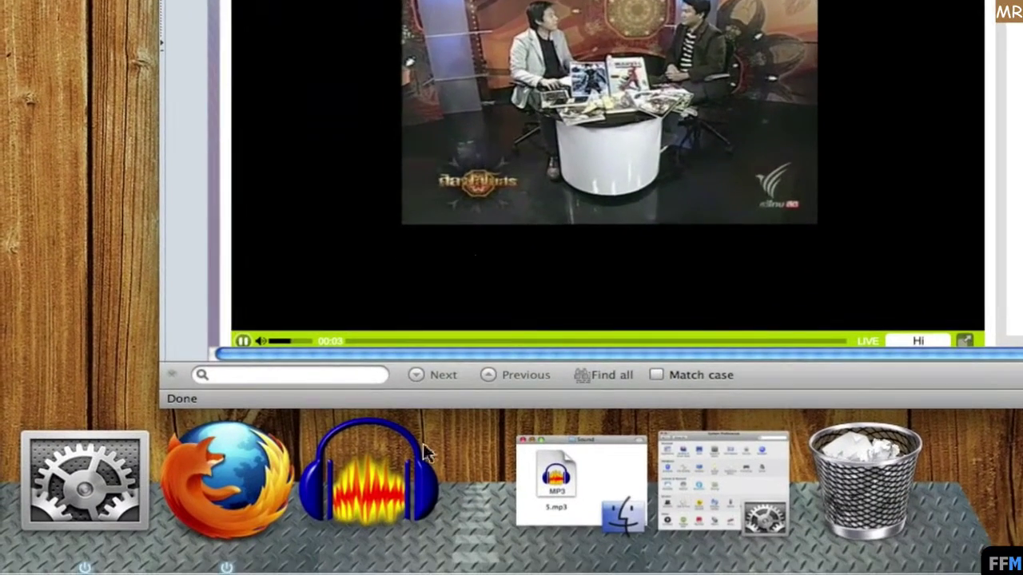
left_click(402, 486)
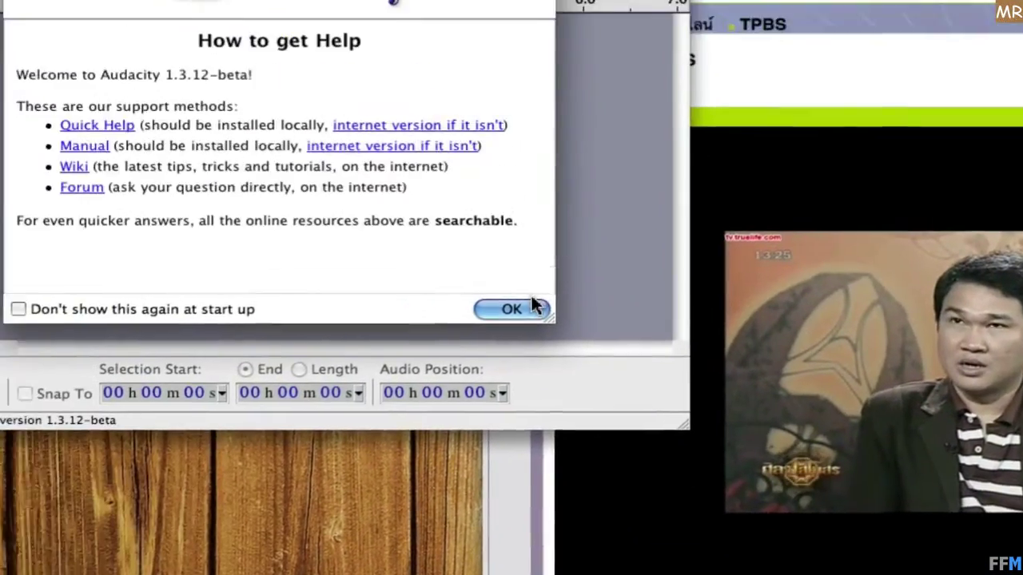
left_click(251, 61)
Step: In Audacity's preferences, set the recording device to Soundflower (2ch) with 2 (Stereo) channels
left_click(107, 8)
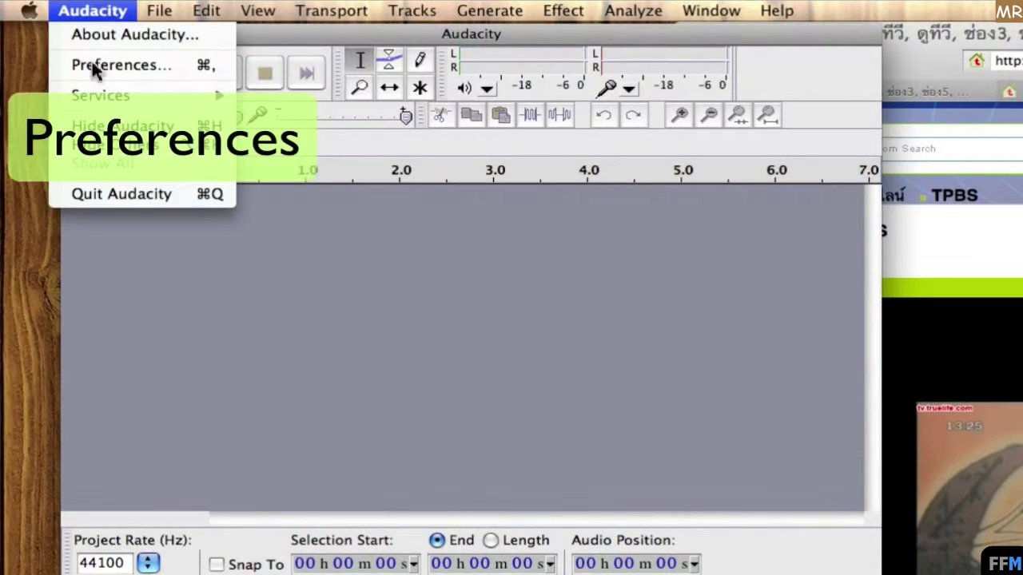
left_click(57, 66)
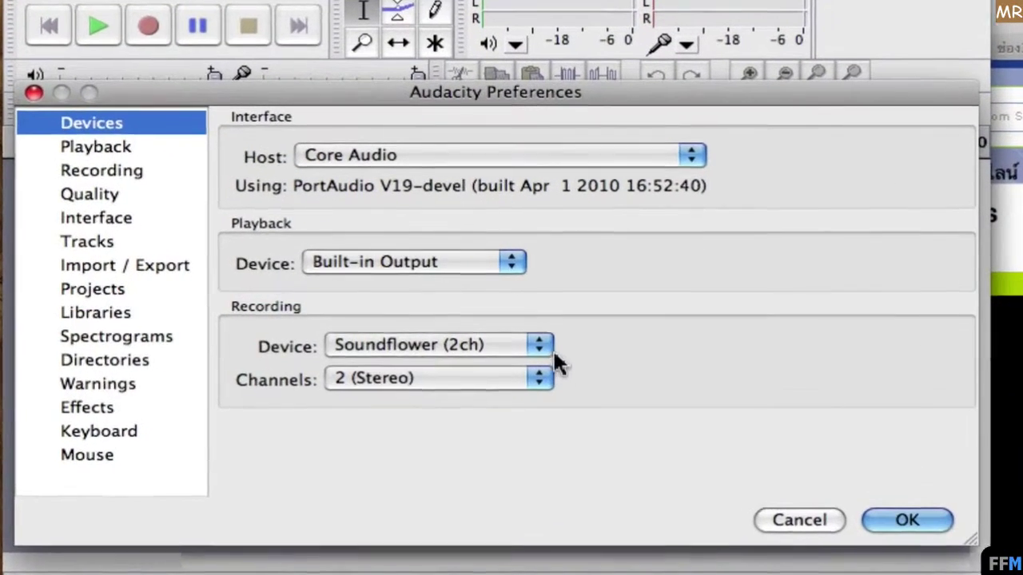
left_click(551, 348)
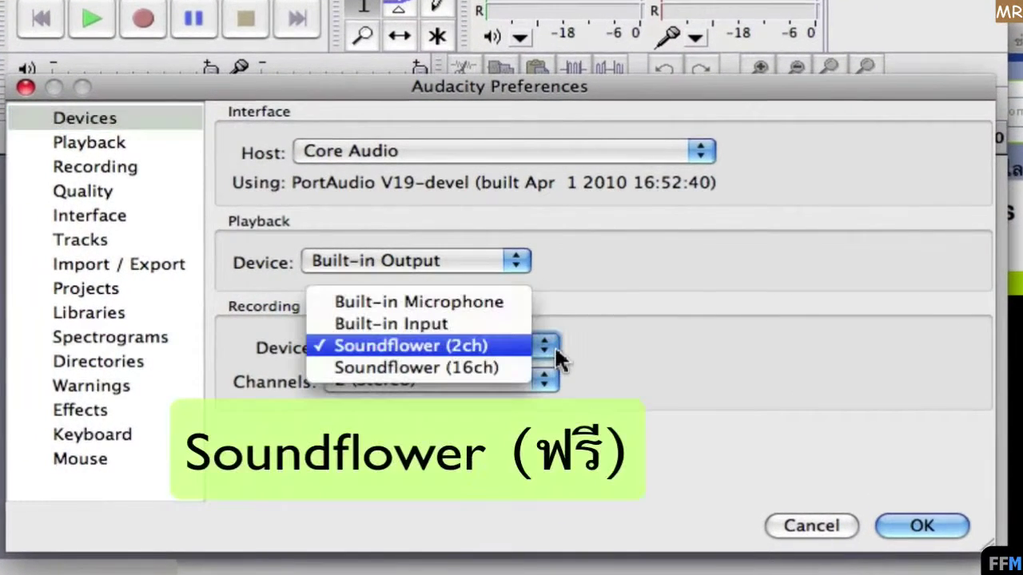
left_click(516, 349)
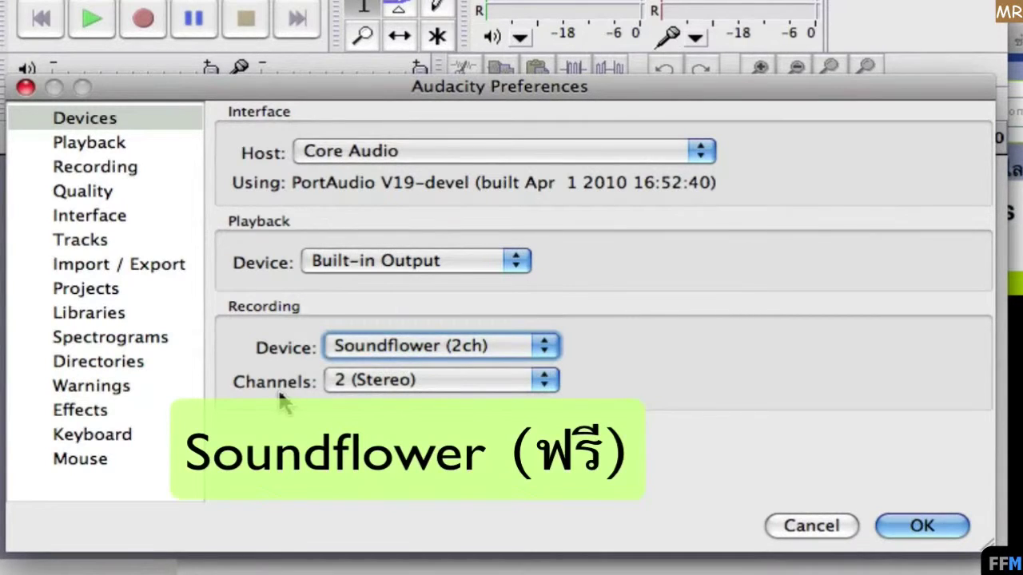
left_click(546, 390)
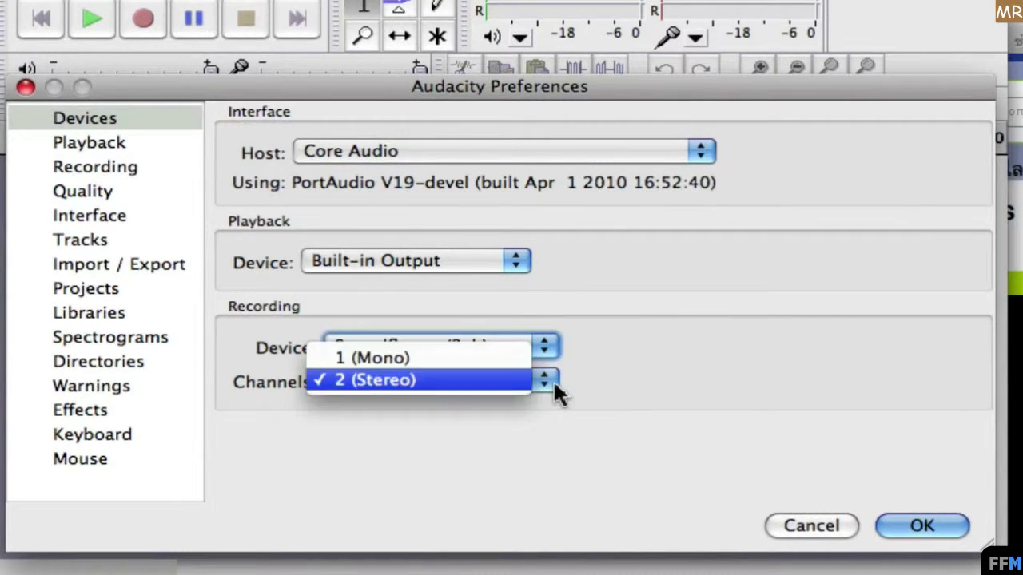
left_click(470, 382)
left_click(910, 528)
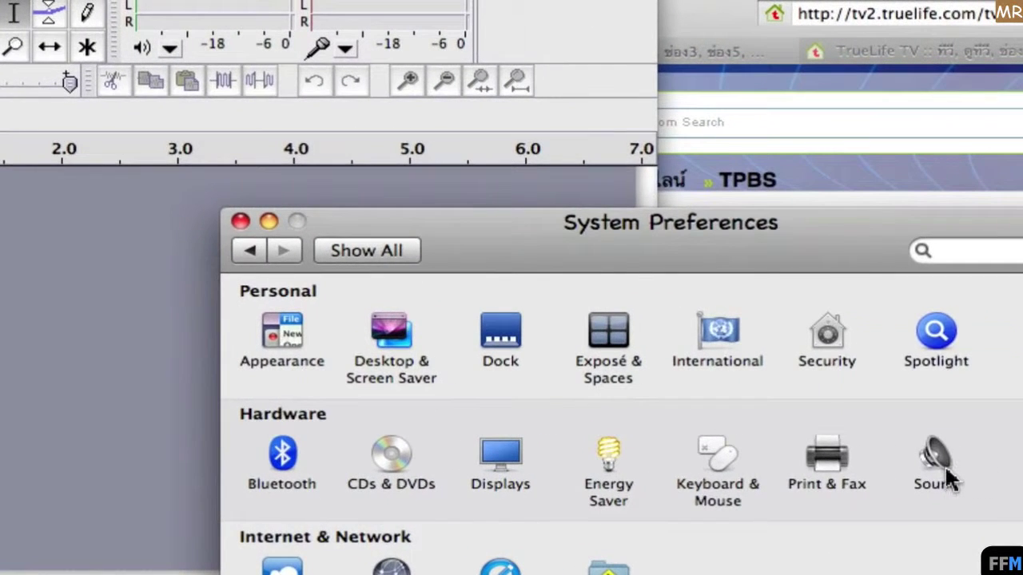
Step: Switch to System Preferences and set the sound output device to Soundflower (2ch)
left_click(942, 460)
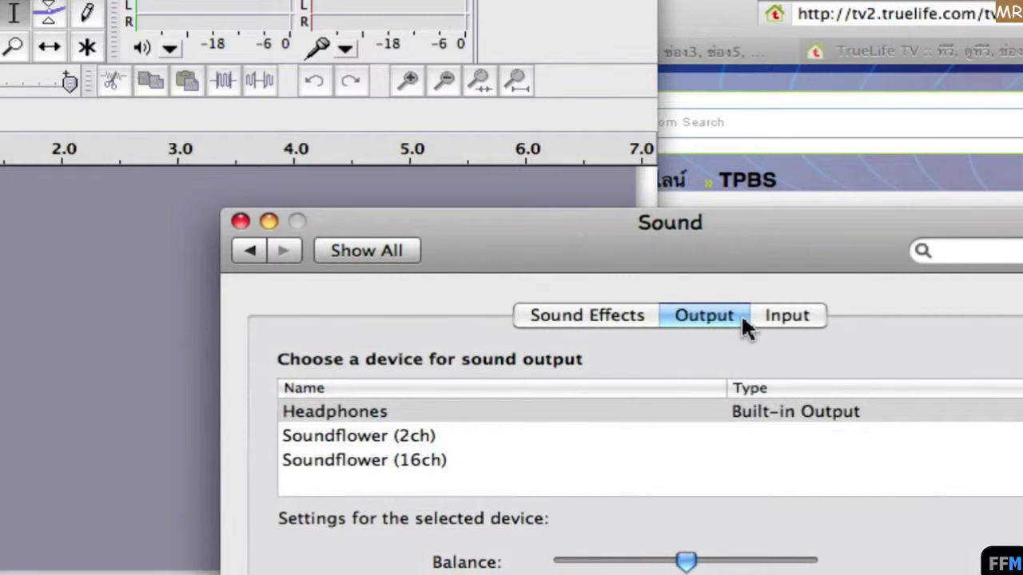
left_click(472, 438)
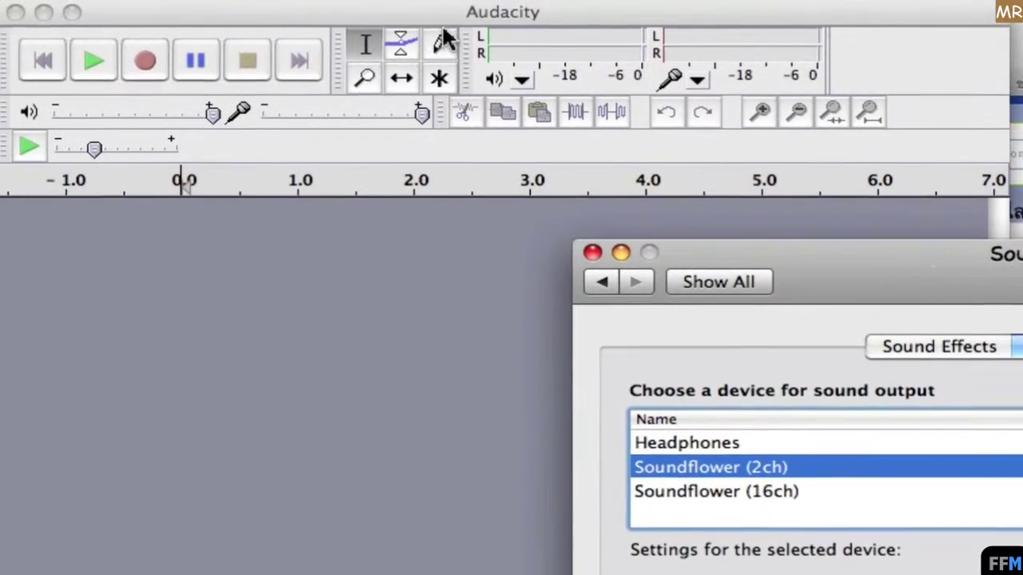
Step: Switch back to Audacity and record about 17 seconds of the TPBS stream's audio, ending the recording
left_click(364, 13)
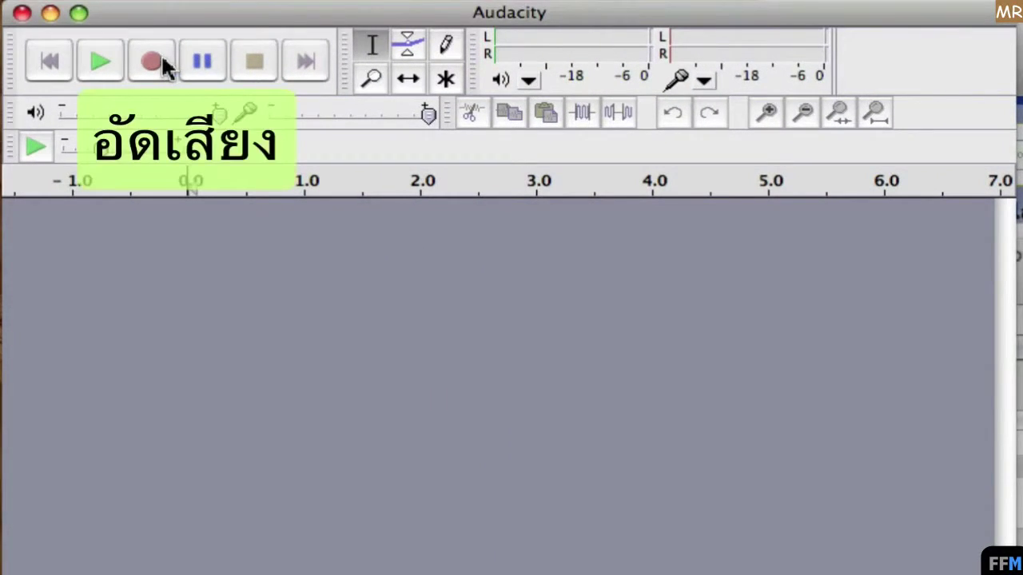
left_click(161, 54)
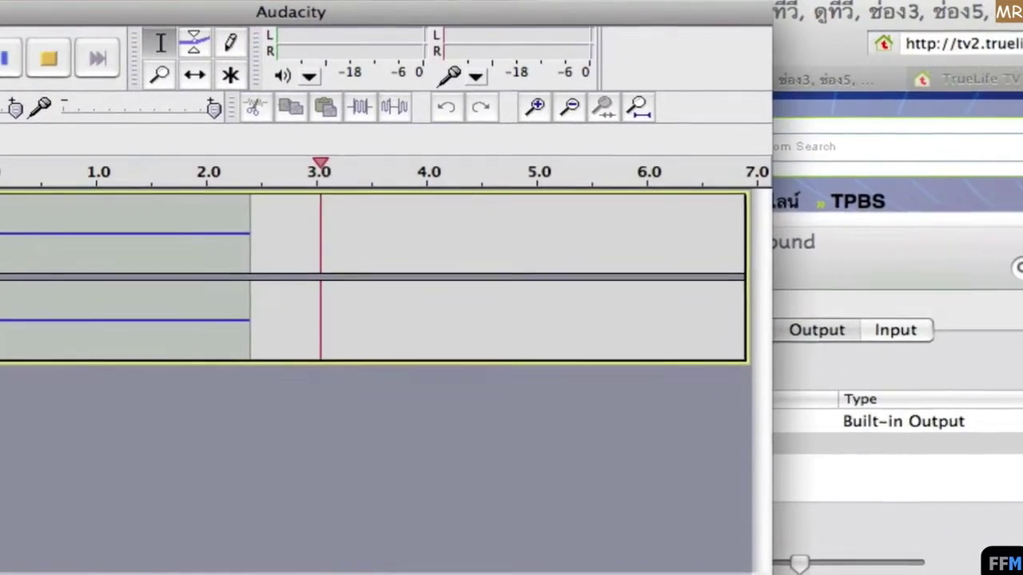
key("super+Tab")
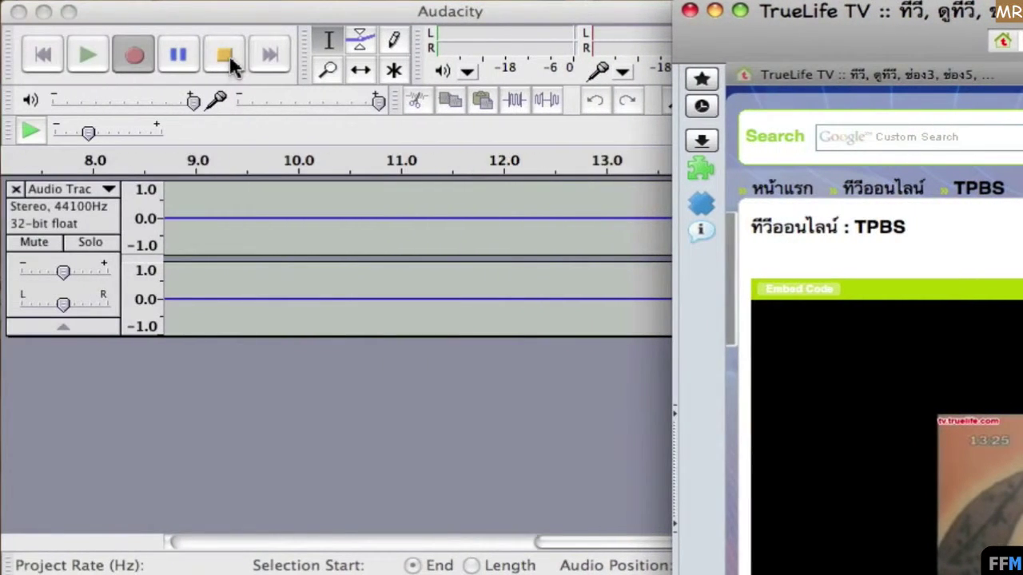
left_click(228, 54)
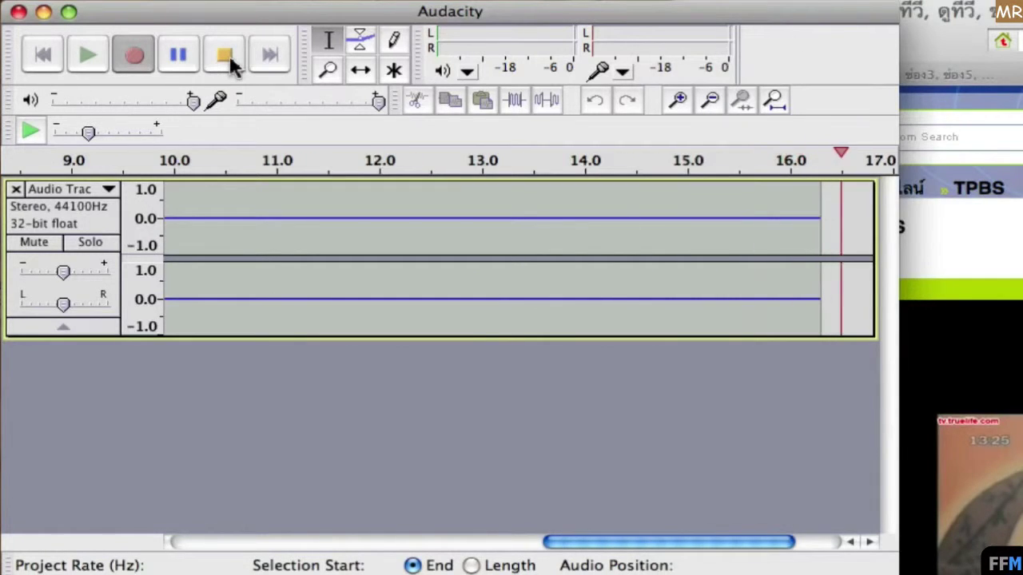
left_click(228, 54)
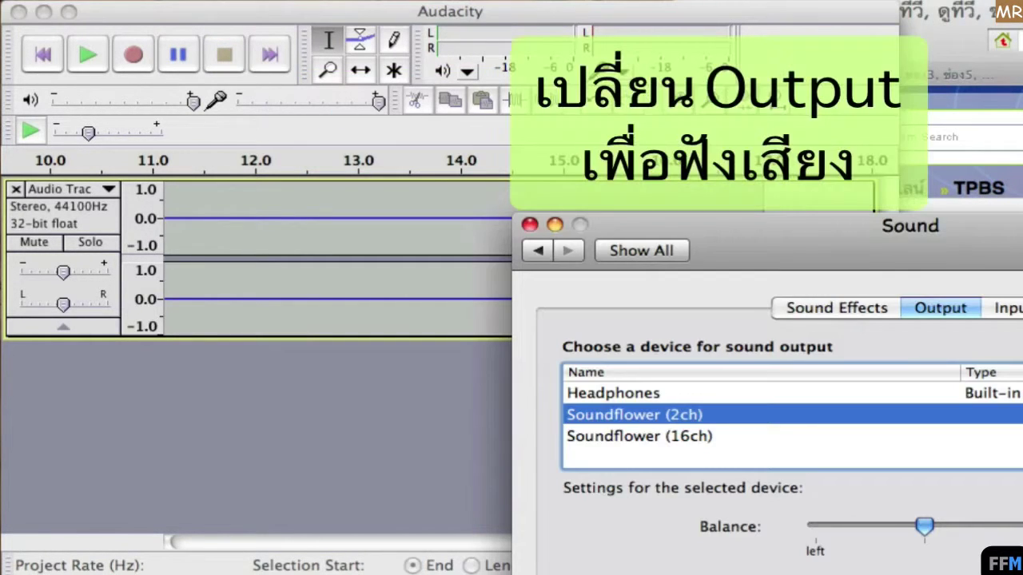
Step: Set the system sound output to Headphones and close the TPBS page in the browser
left_click(680, 392)
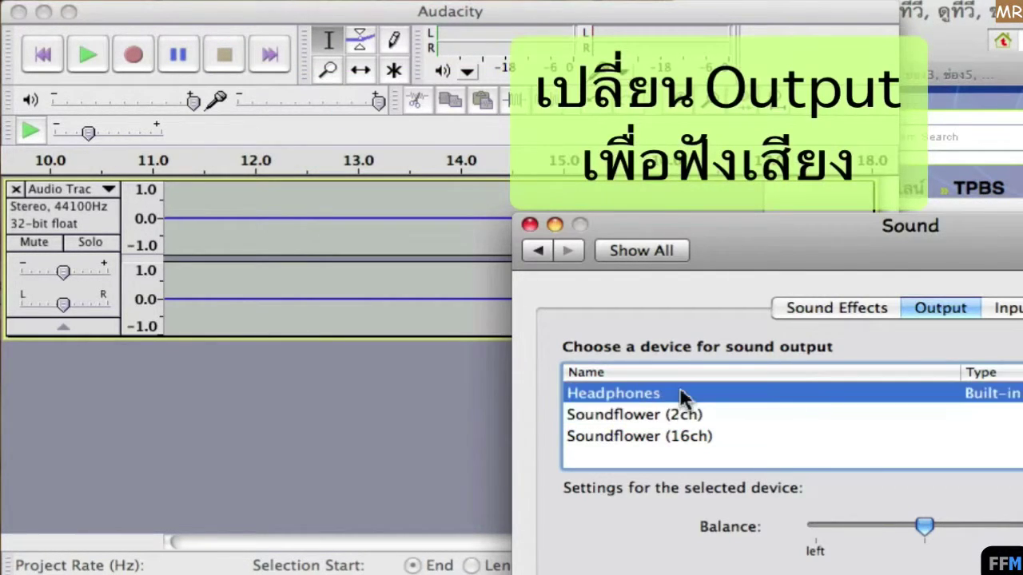
left_click(958, 48)
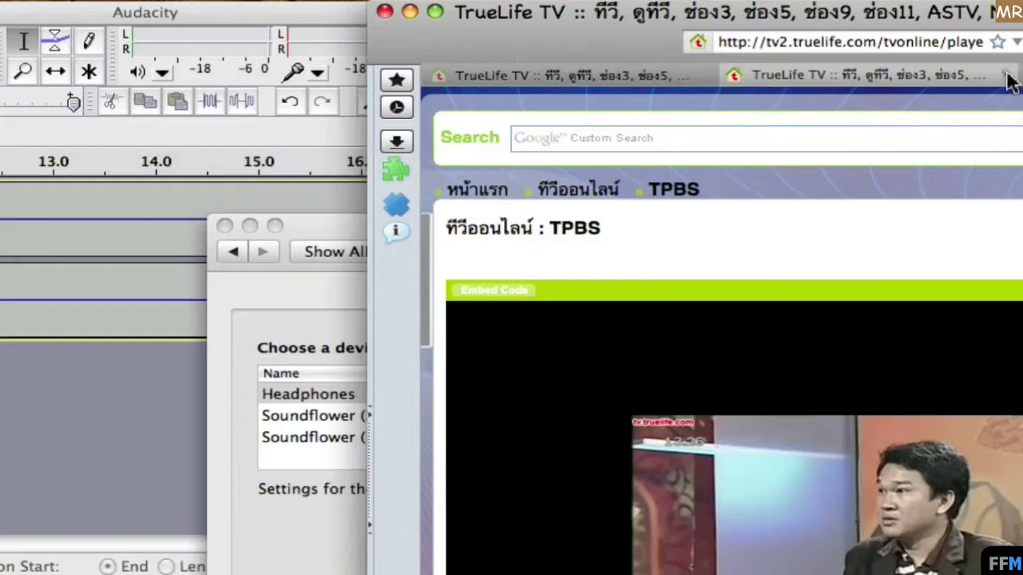
left_click(1009, 78)
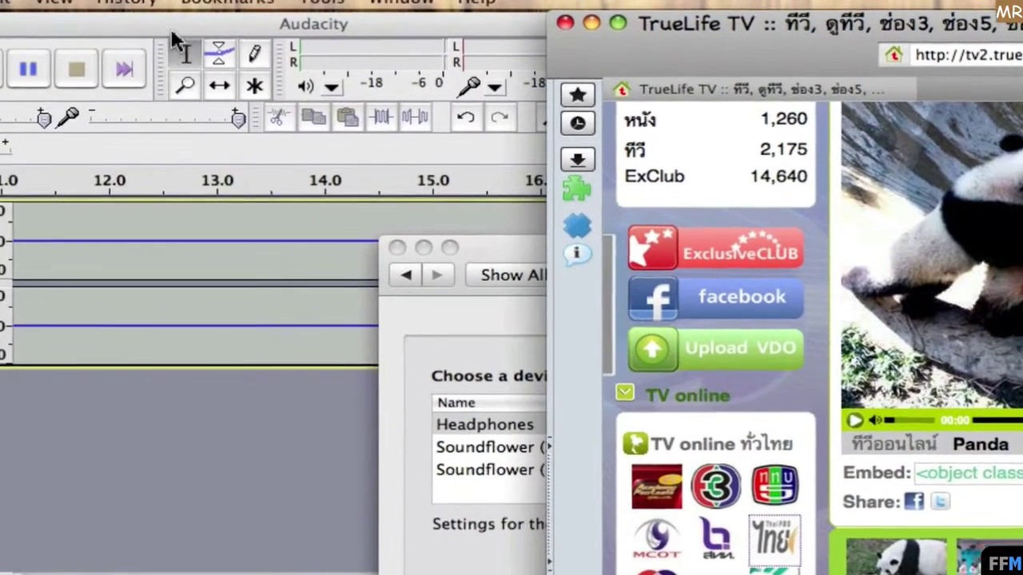
Step: Return to Audacity and play back the recorded track from its beginning to check its loudness, stopping after a few seconds
left_click(173, 35)
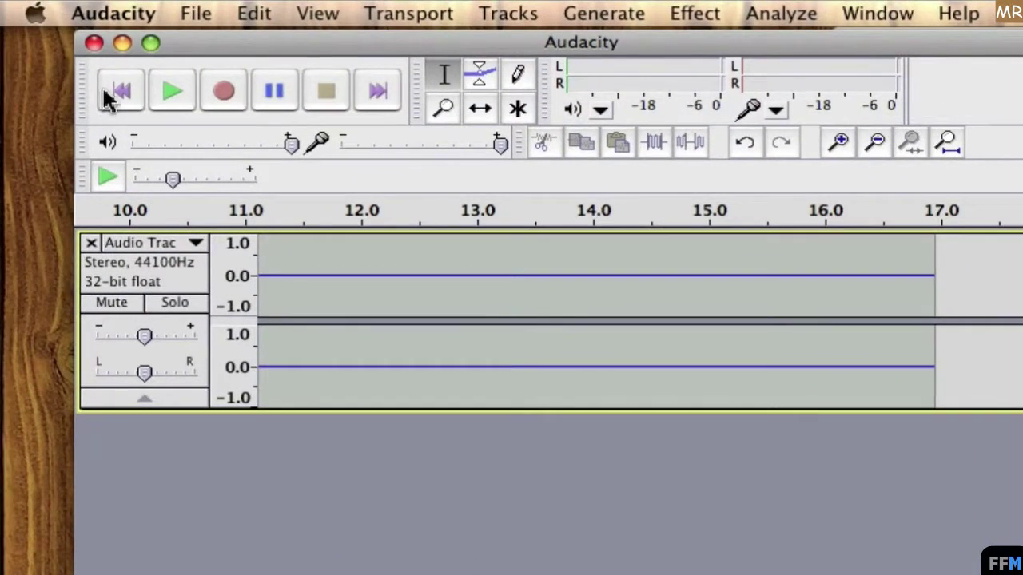
left_click(107, 95)
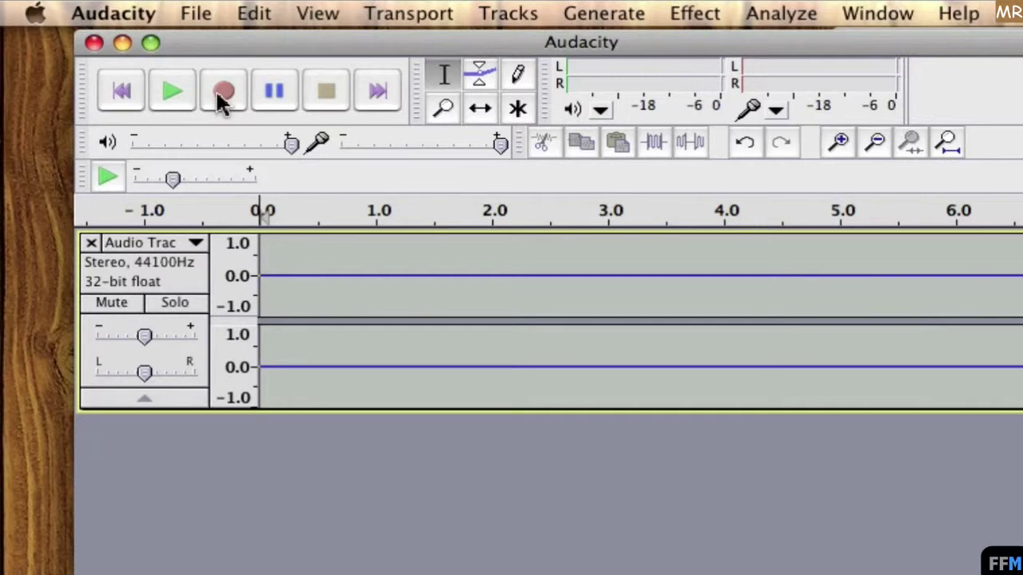
left_click(178, 94)
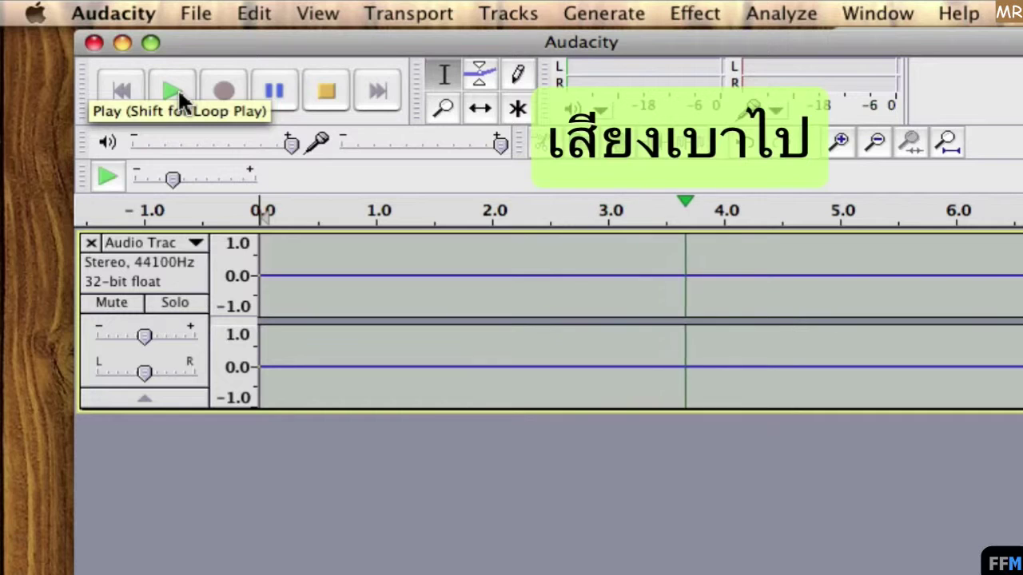
left_click(328, 95)
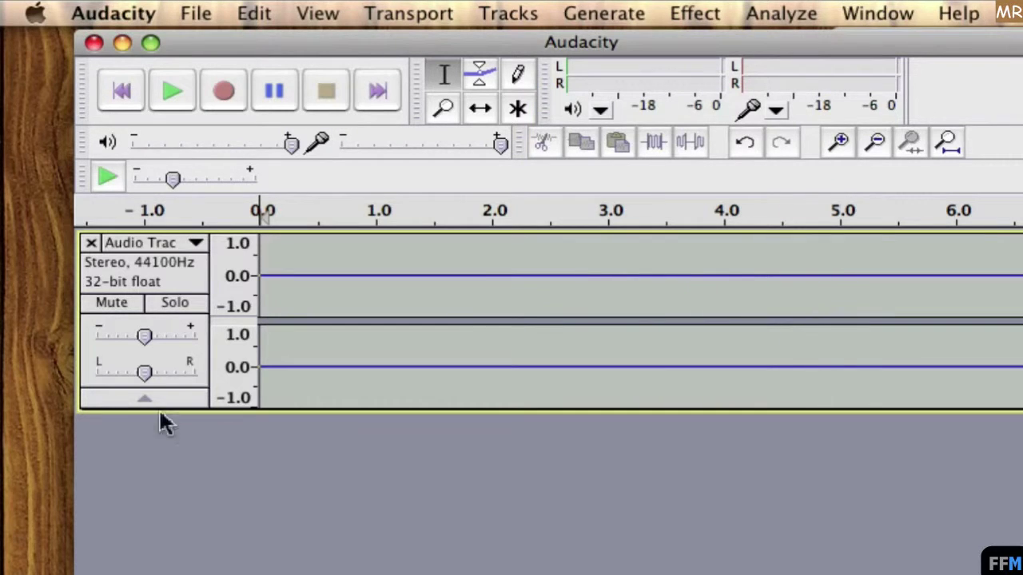
Step: Select the whole recorded track and apply the Amplify effect with a gain slightly below the suggested 42.1 dB
left_click(183, 281)
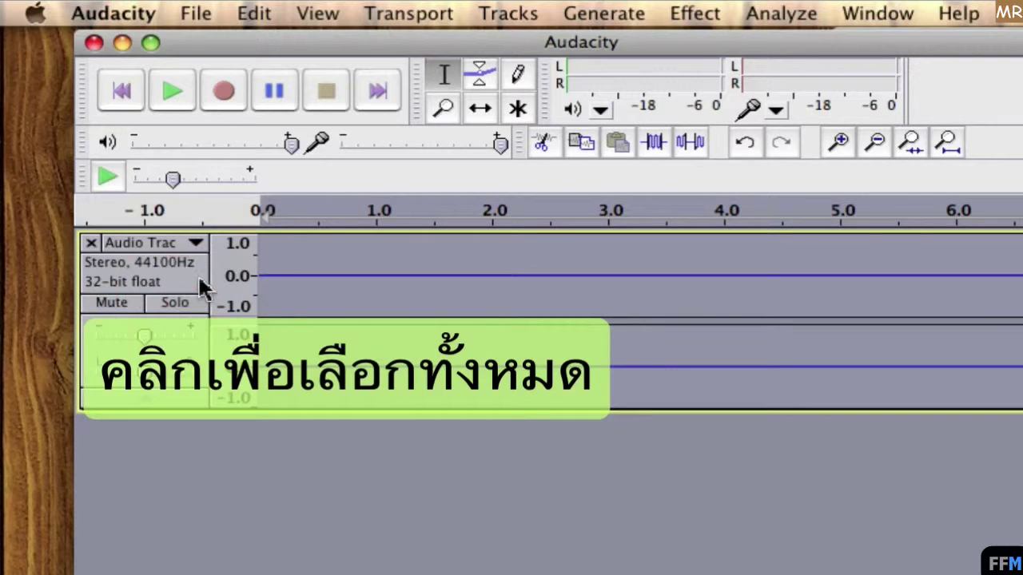
left_click(675, 16)
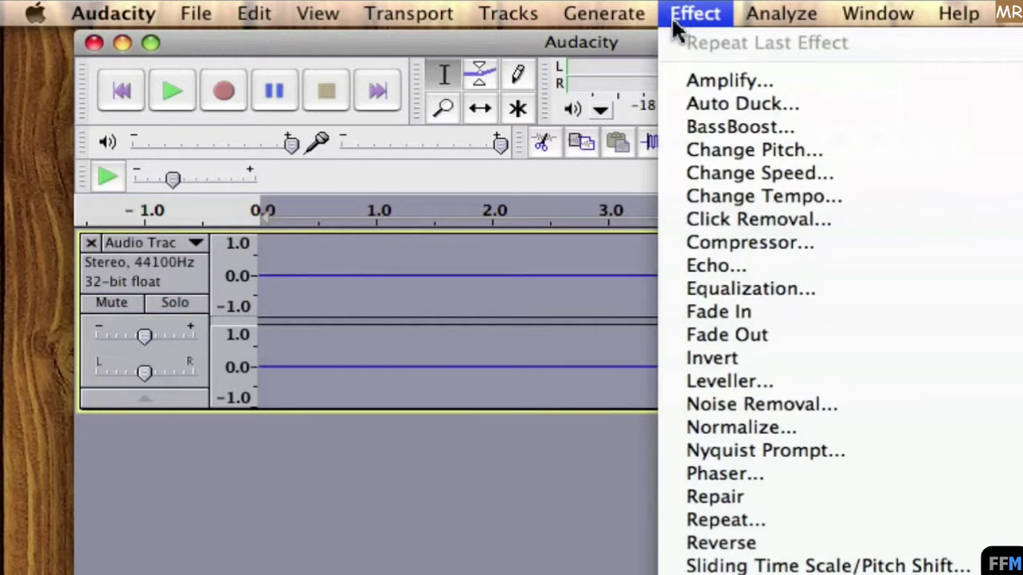
left_click(670, 82)
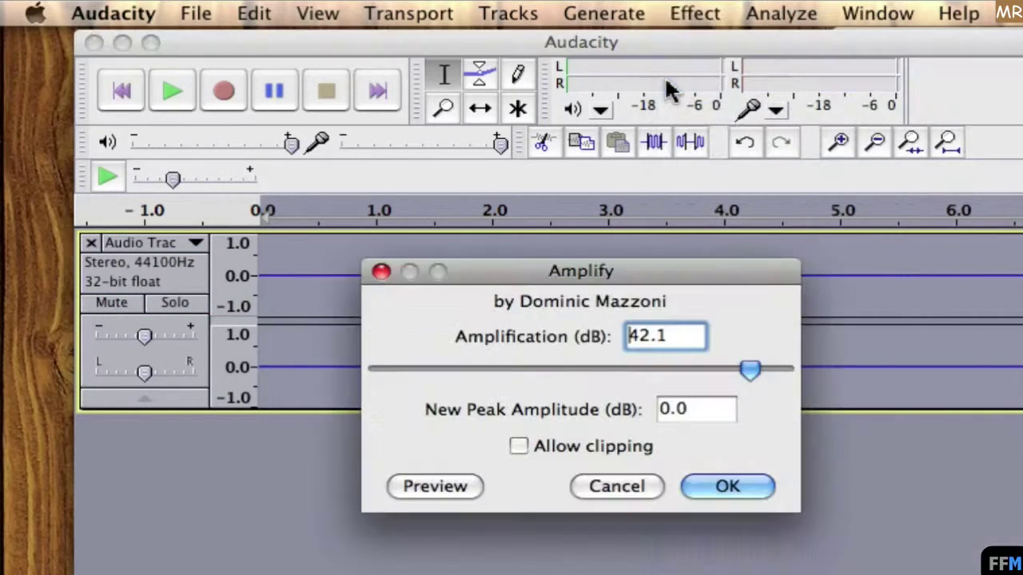
left_click_drag(749, 368, 724, 372)
left_click(756, 492)
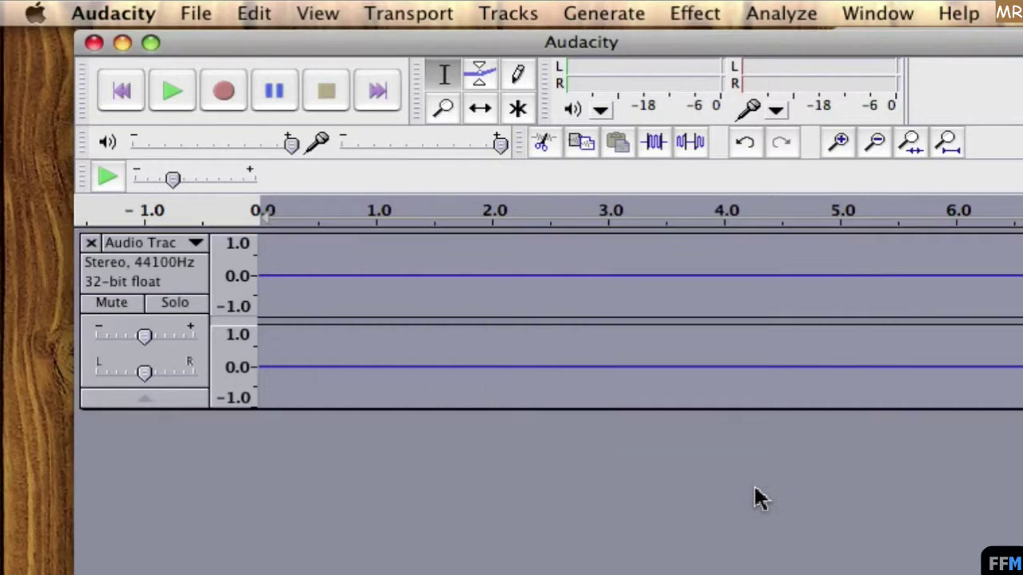
Step: Listen to the first few seconds of the amplified track from its start, and stop playback
left_click(128, 100)
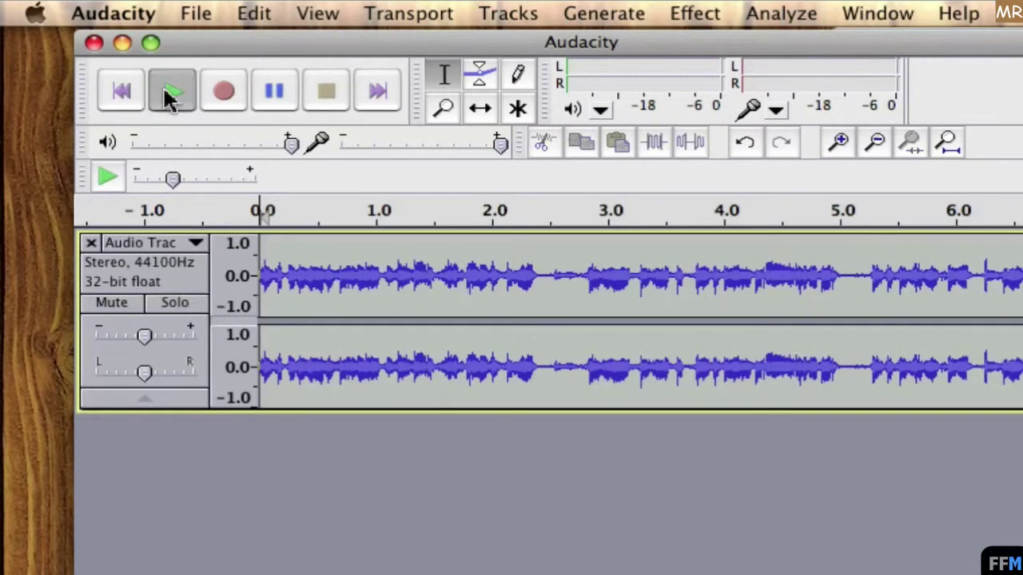
left_click(169, 95)
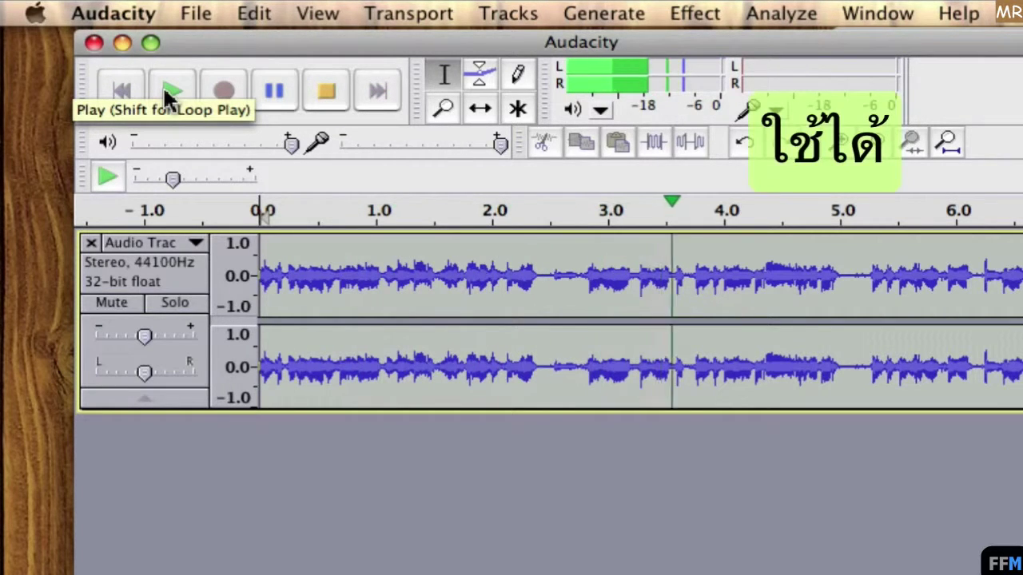
left_click(334, 106)
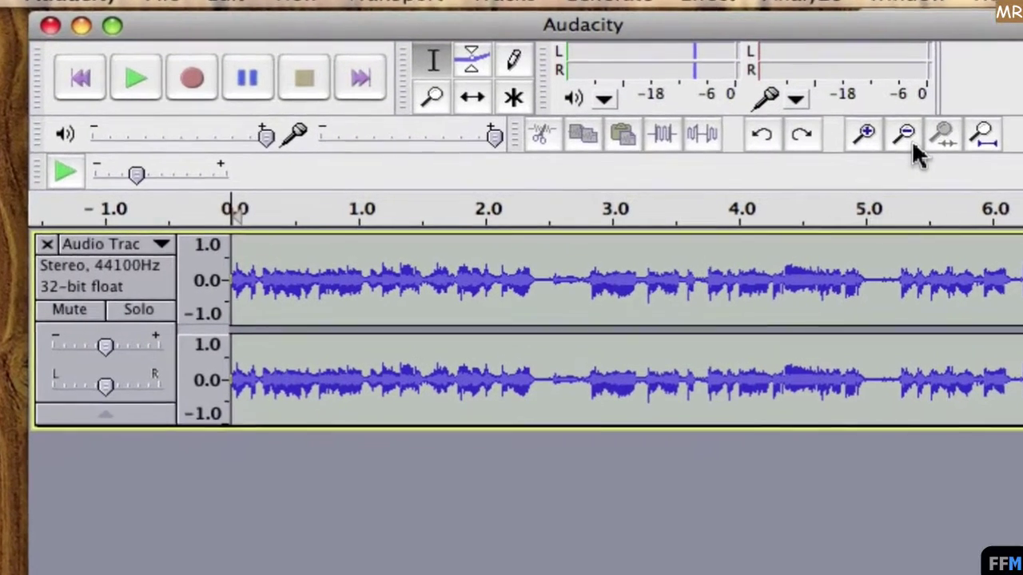
Step: Split the audio track at about 1 second
left_click(909, 141)
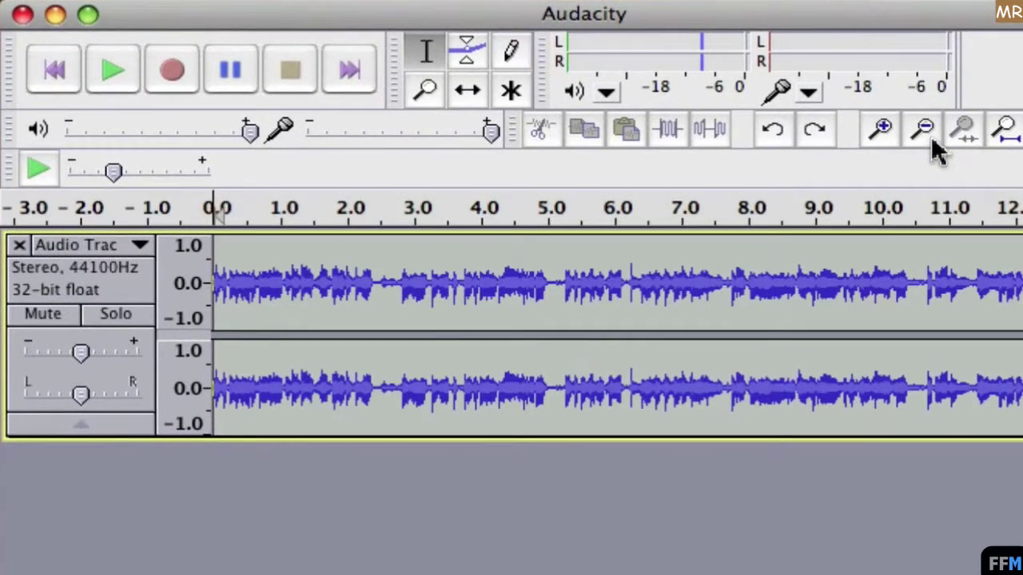
left_click(929, 137)
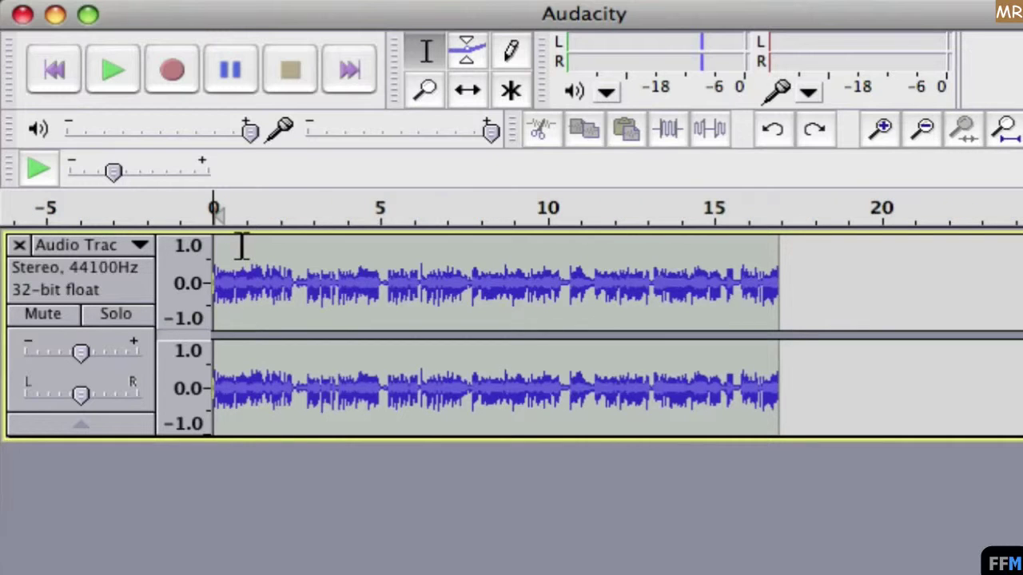
left_click(243, 248)
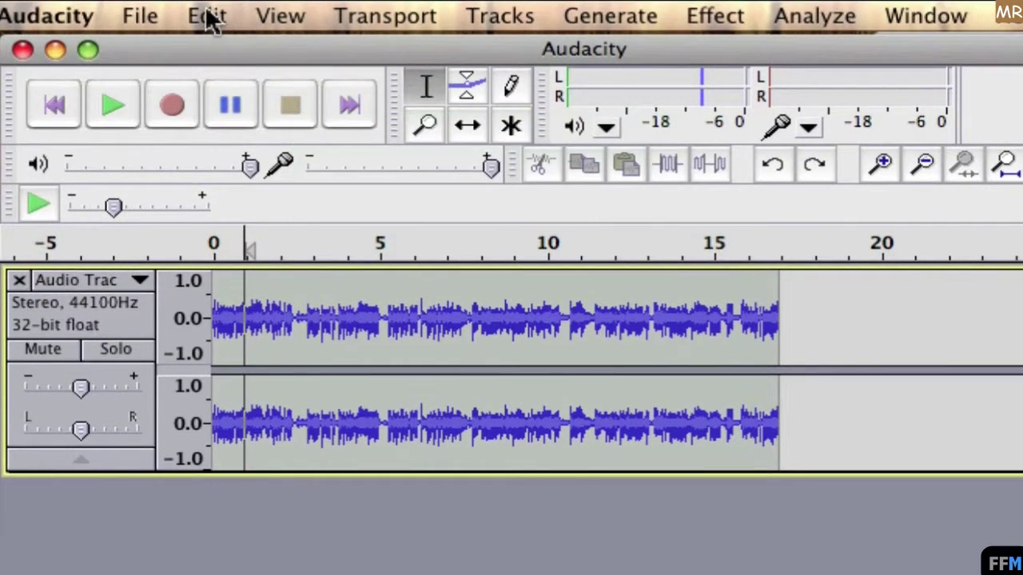
left_click(207, 16)
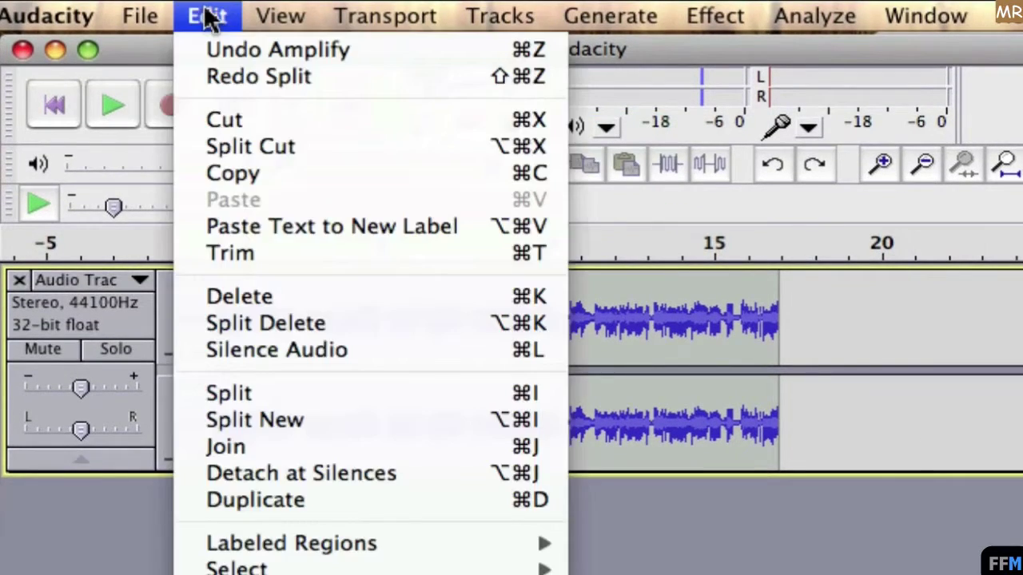
left_click(189, 396)
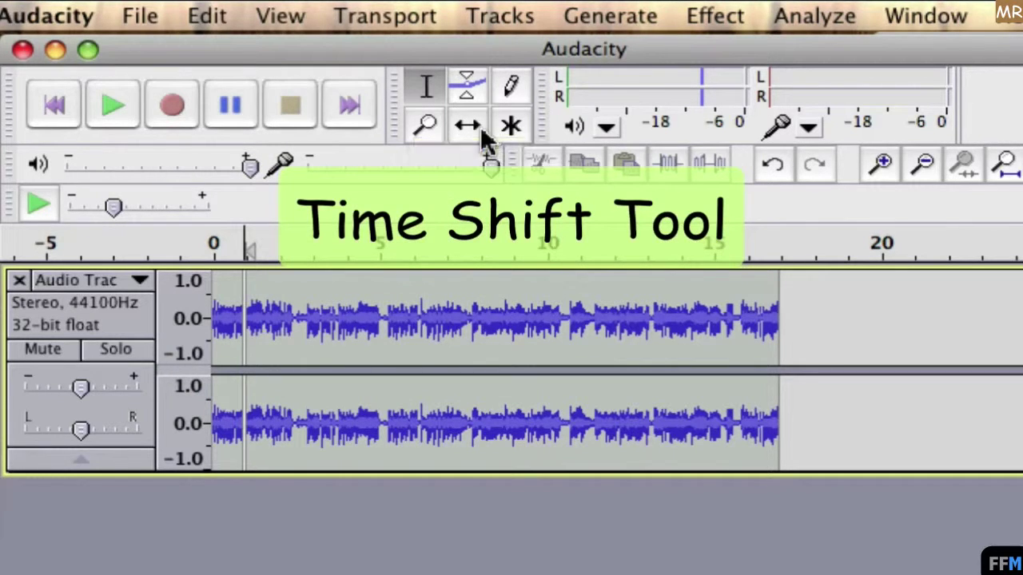
Step: With the Time Shift Tool, move the longer clip after the split so it starts at about 5 seconds
left_click(481, 132)
left_click_drag(335, 320, 474, 323)
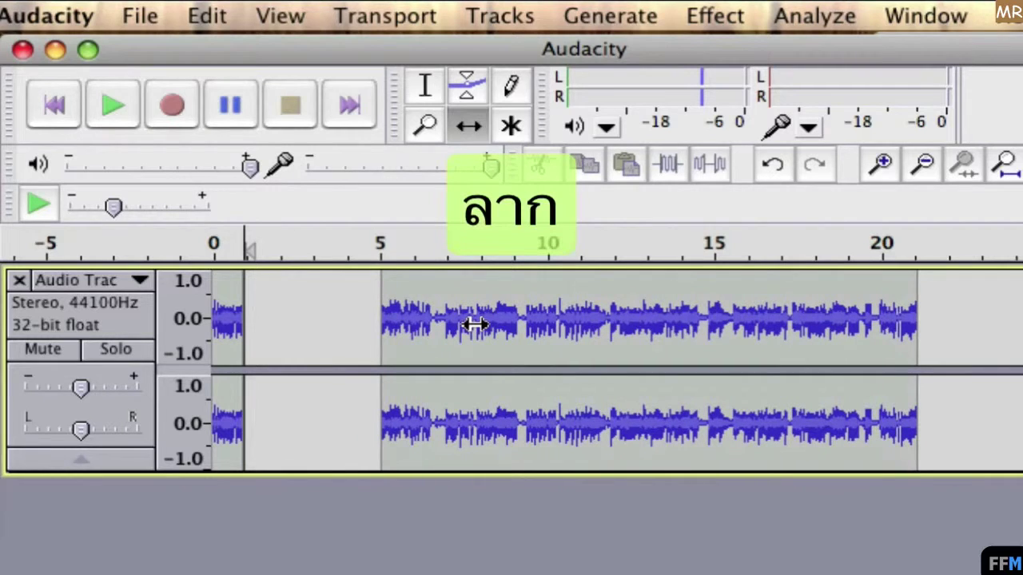
Step: Split the second clip at about 7.4 seconds and shift the part after the split so it starts at about 12 seconds
left_click(438, 94)
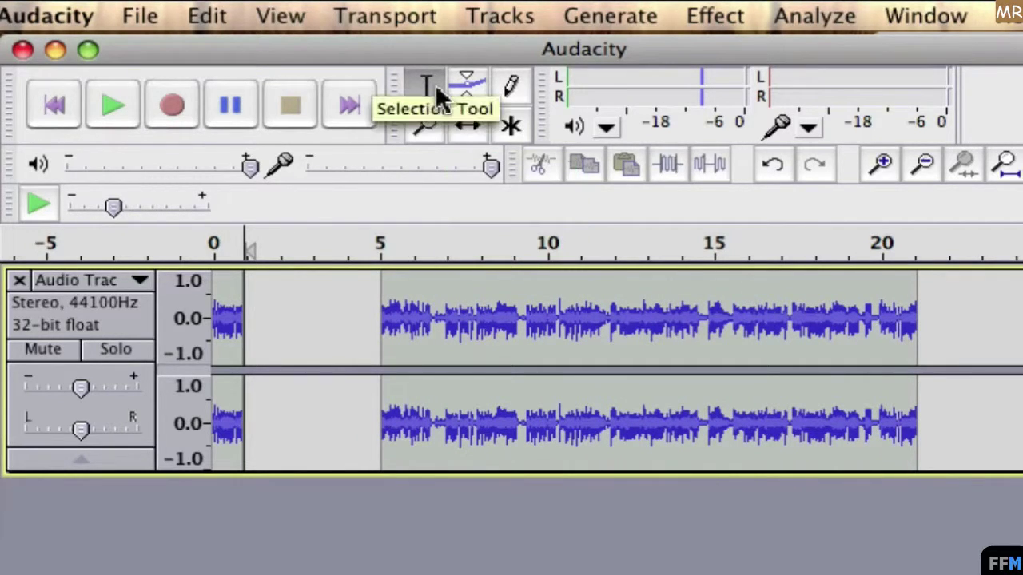
left_click(461, 280)
left_click(191, 17)
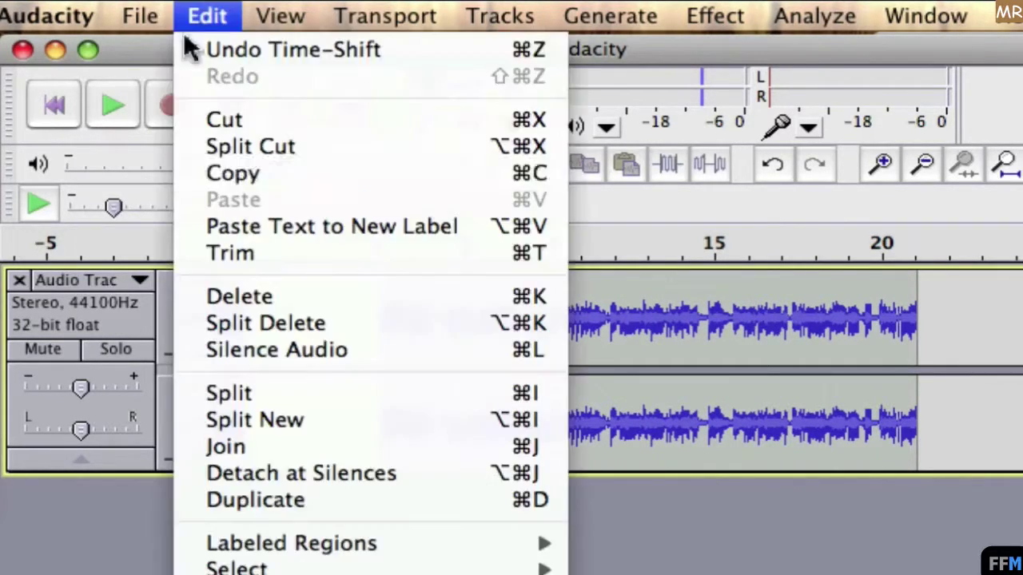
left_click(194, 390)
left_click(467, 125)
left_click_drag(515, 334, 669, 334)
Step: Play the rearranged clips from the beginning of the track past the second clip, and stop playback
left_click(56, 110)
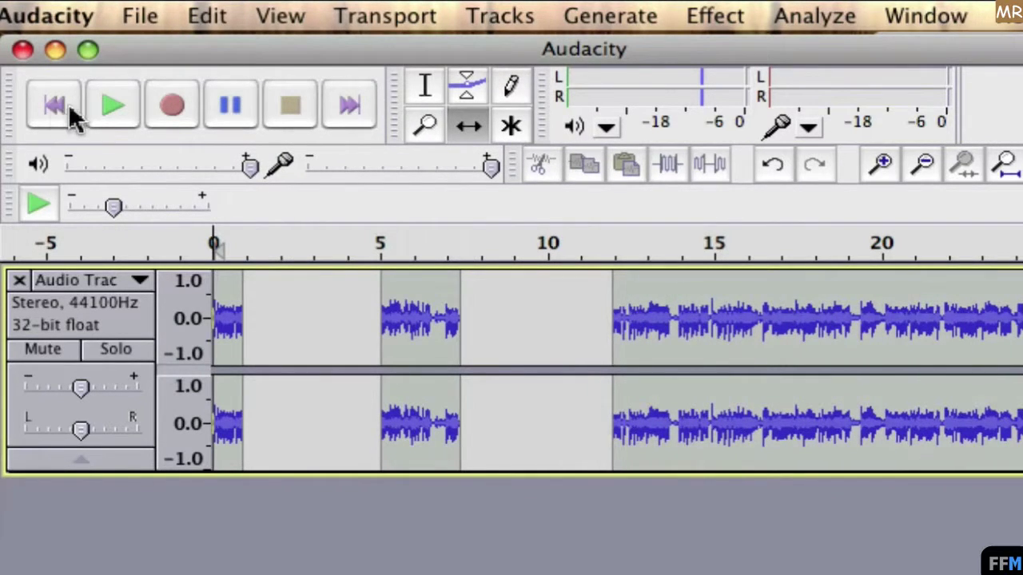
left_click(112, 108)
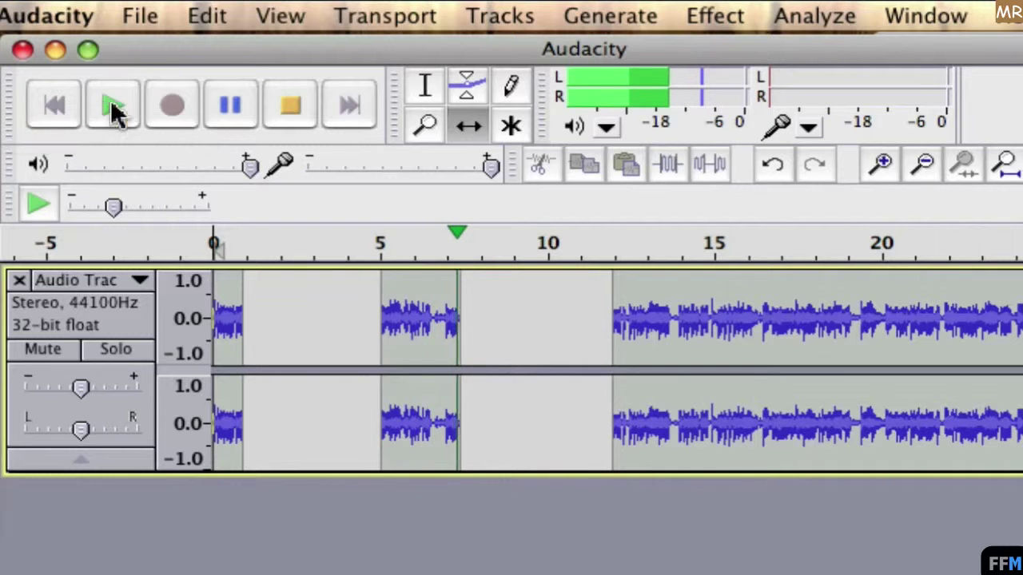
left_click(292, 108)
left_click(292, 108)
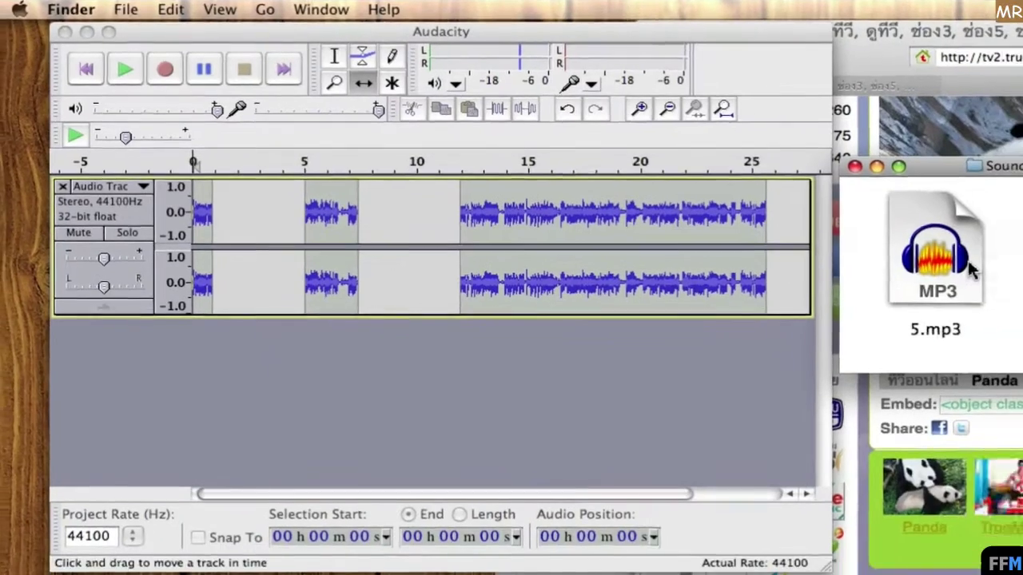
Step: Import 5.mp3 from the Sound folder and place its collapsed track above the recorded track
left_click(932, 254)
left_click_drag(931, 254, 272, 407)
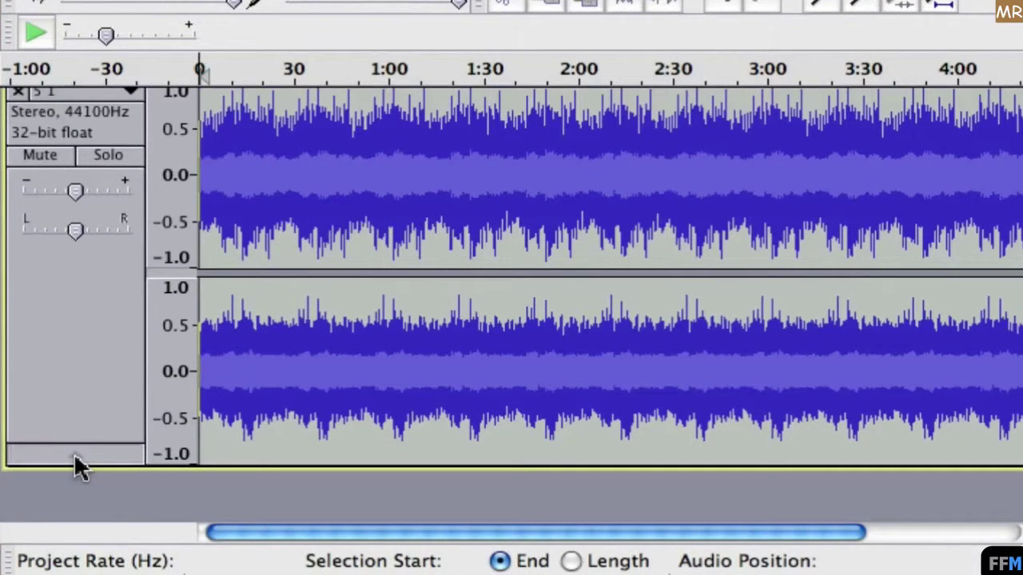
left_click(75, 458)
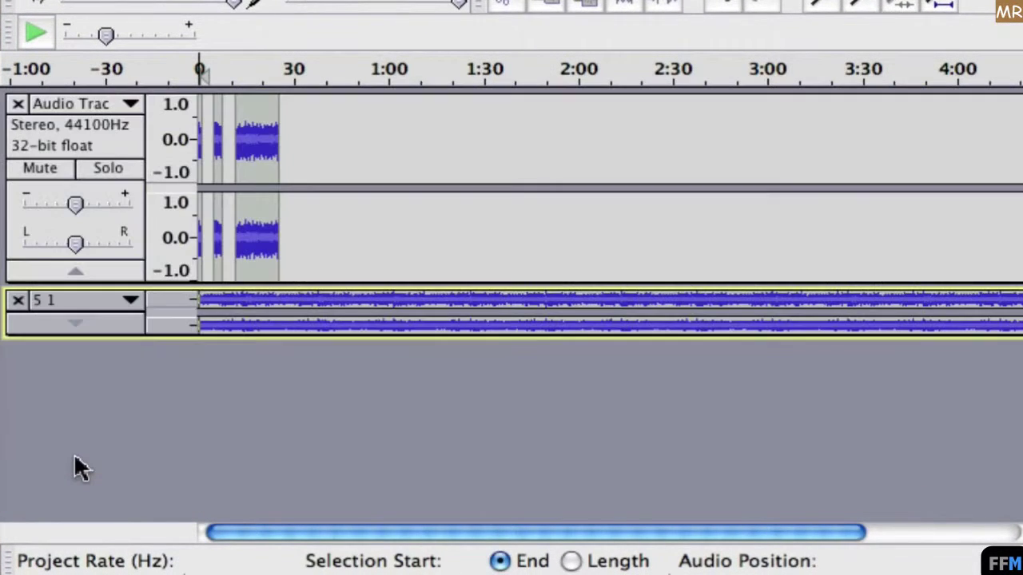
left_click(128, 301)
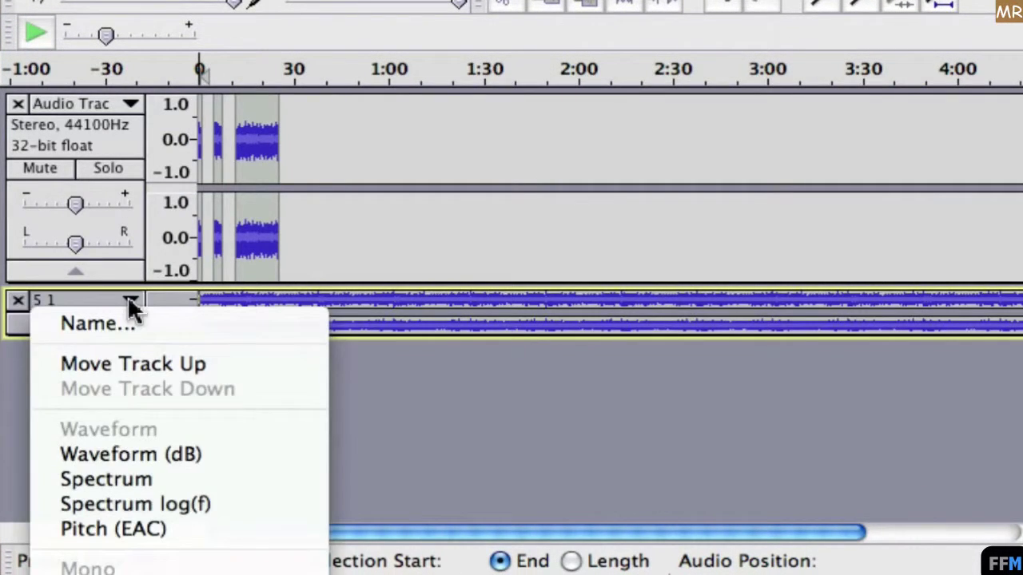
left_click(253, 353)
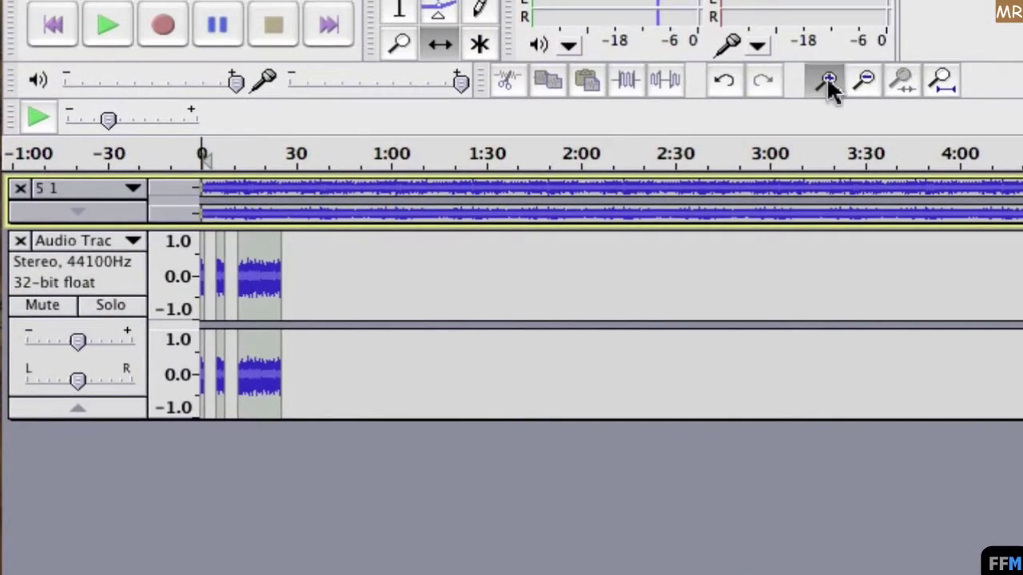
Step: Cut the music track from the end of the recording, at about 25.6 seconds, to the track's end
left_click(826, 32)
left_click(828, 83)
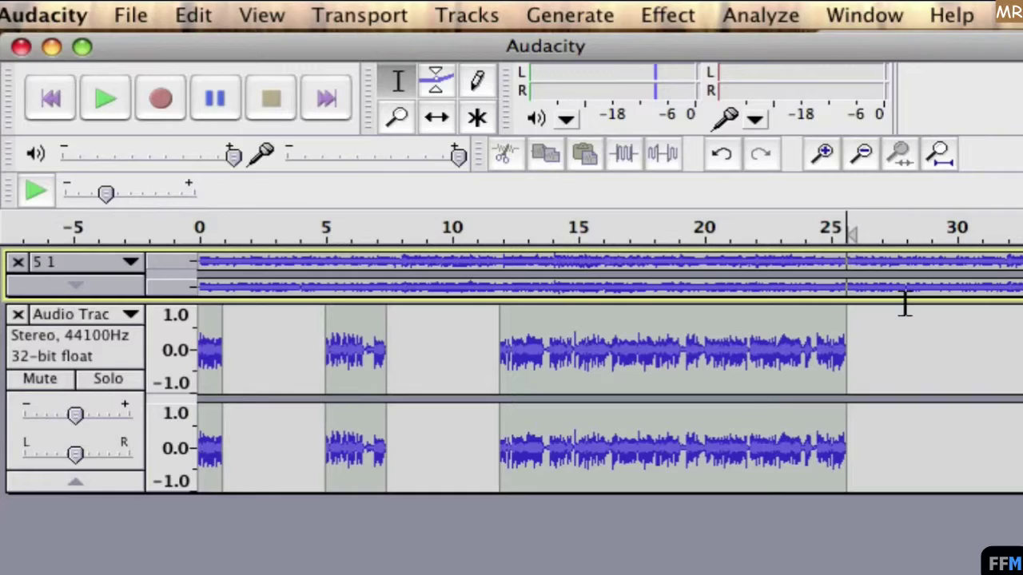
left_click(195, 17)
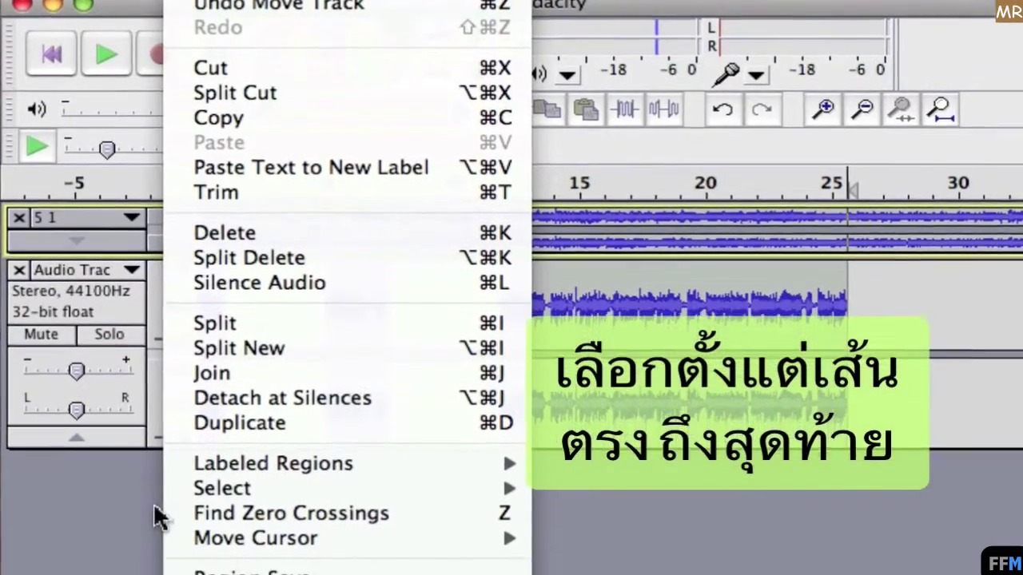
mouse_move(244, 536)
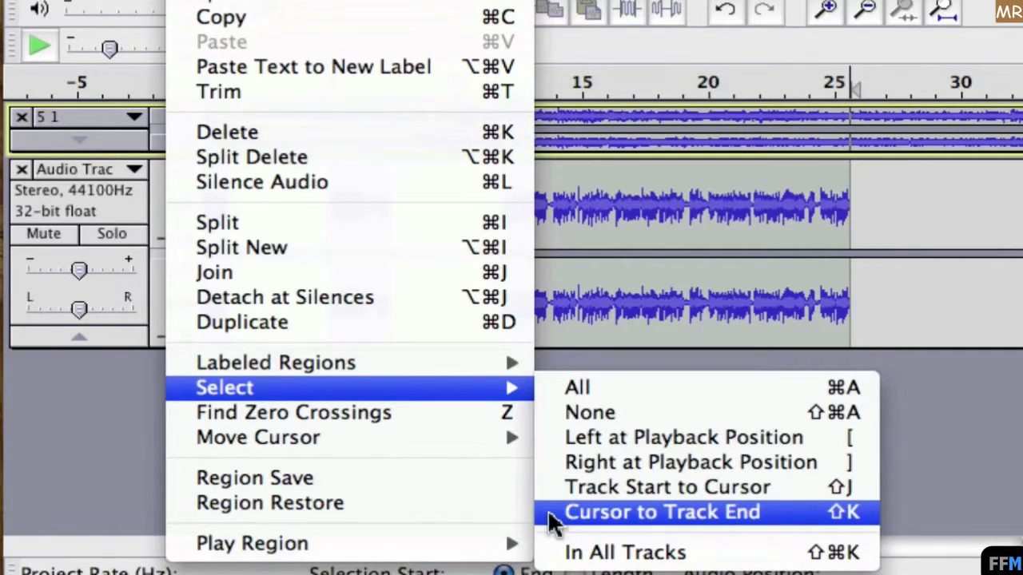
left_click(549, 512)
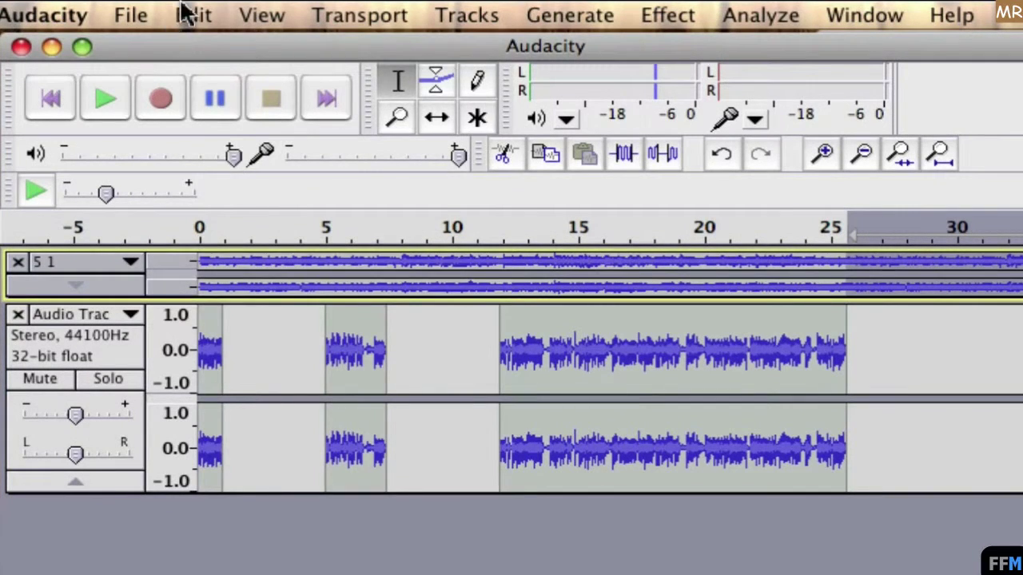
left_click(193, 15)
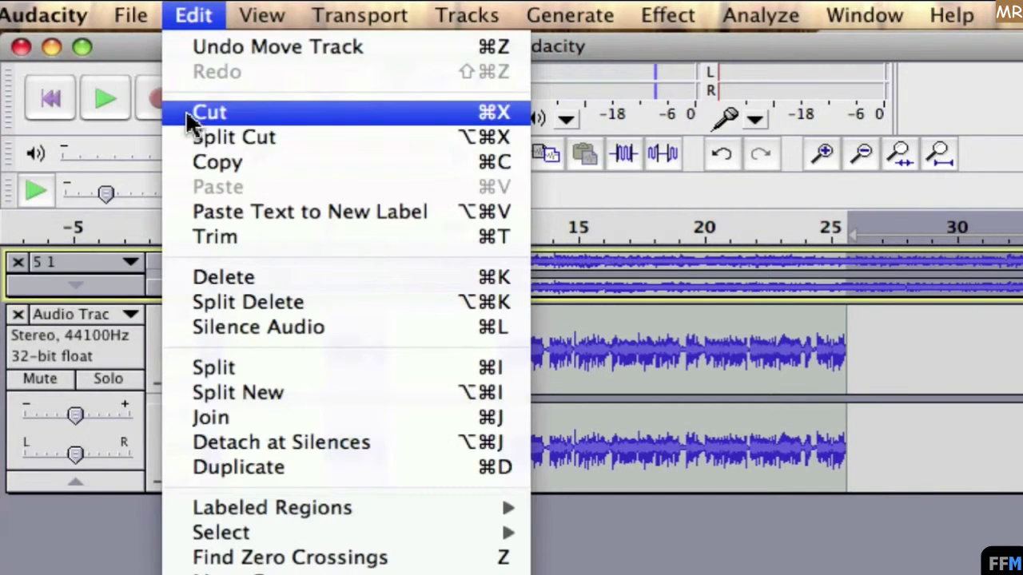
left_click(187, 112)
Step: Expand the music track and apply Auto Duck to all of it with a duck amount of -12 dB
left_click(84, 294)
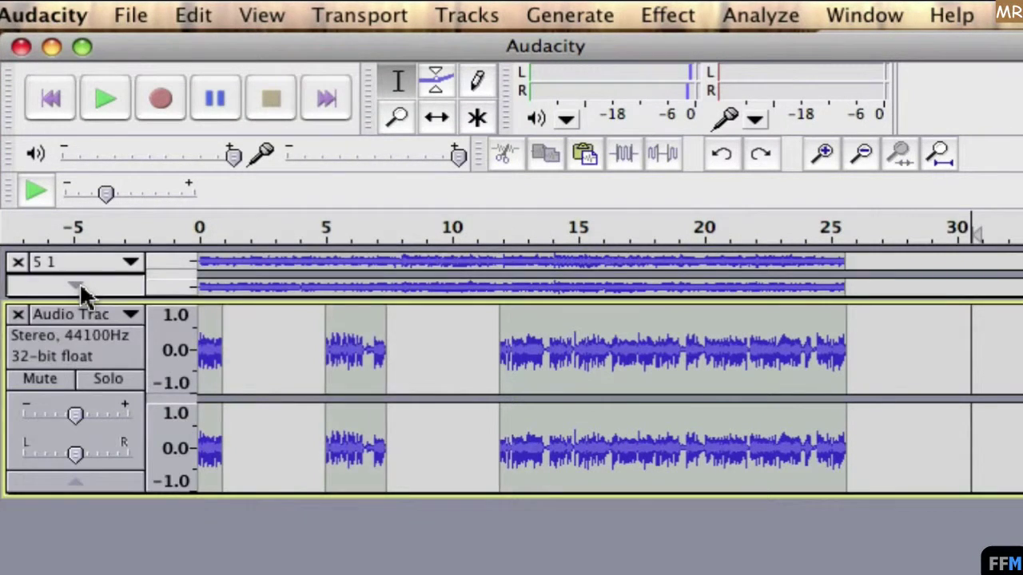
left_click(77, 287)
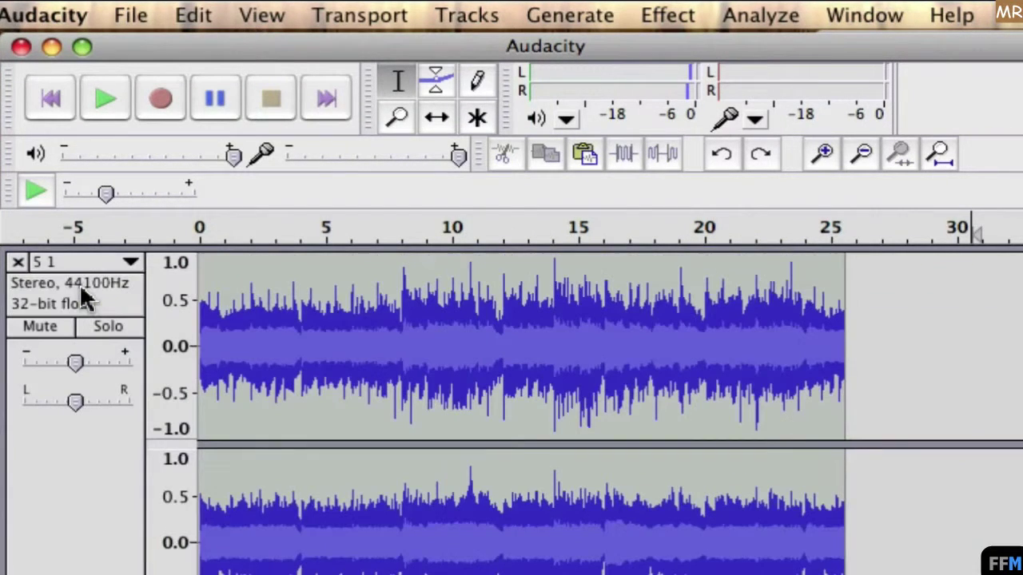
left_click(96, 446)
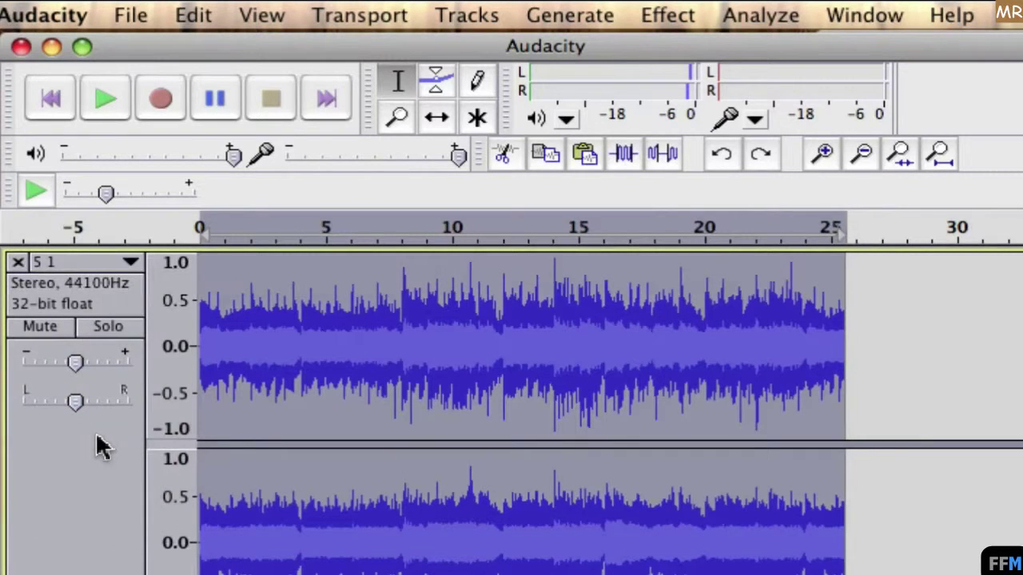
left_click(668, 16)
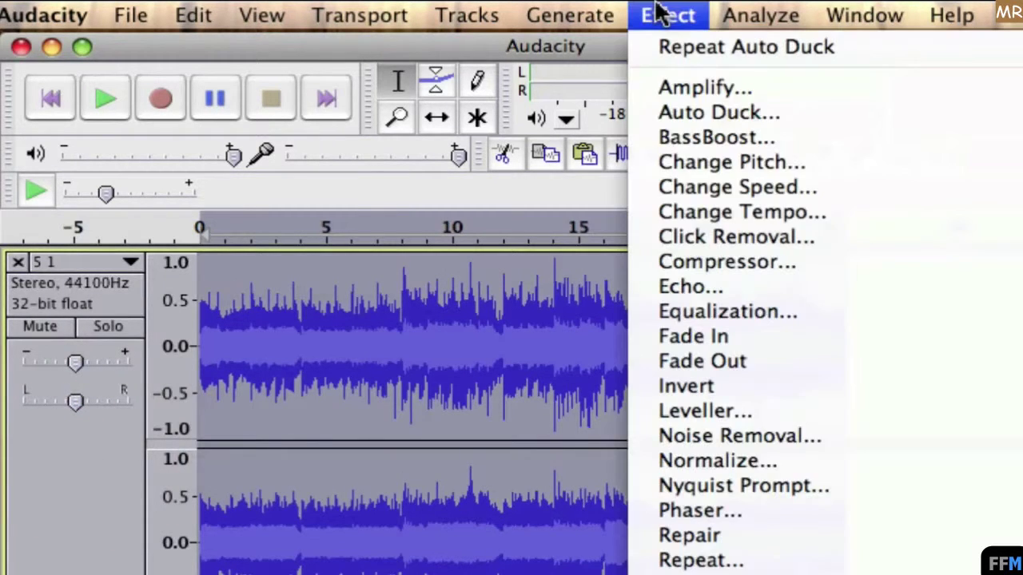
left_click(646, 120)
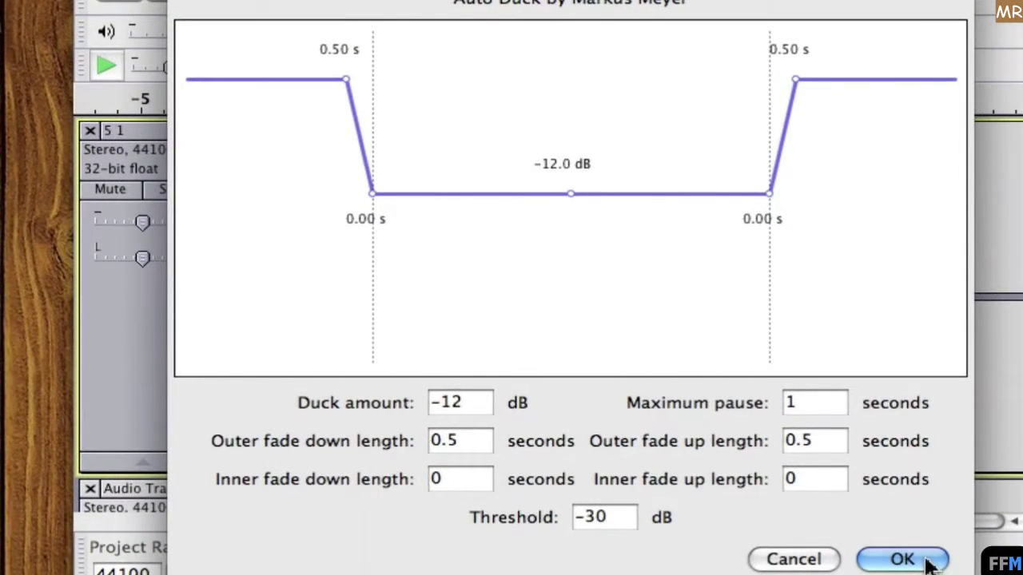
left_click(903, 560)
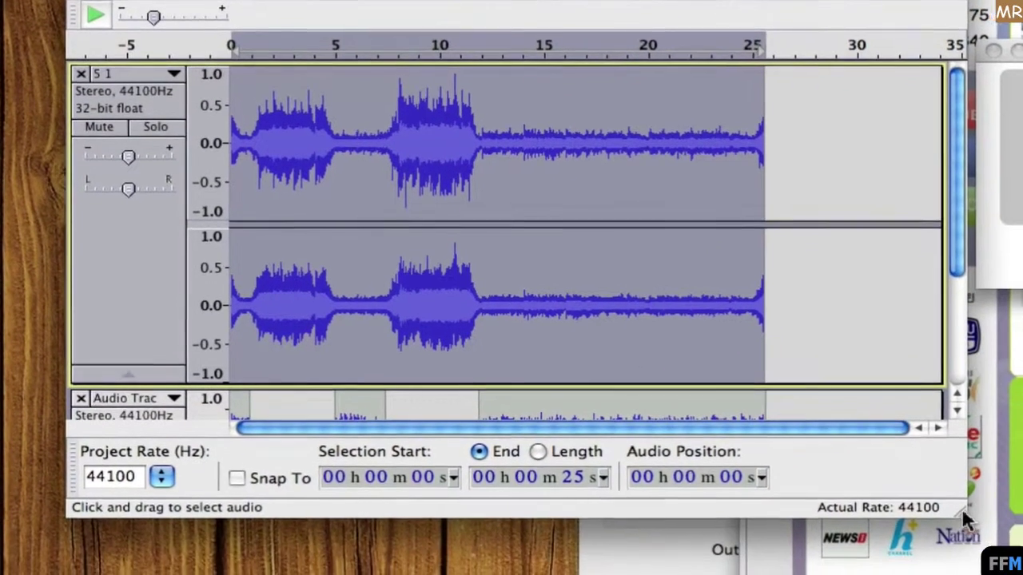
Step: Enlarge the window to show both tracks and listen to the ducked music with the speech from the start, stopping playback at the end
left_click_drag(967, 519, 968, 574)
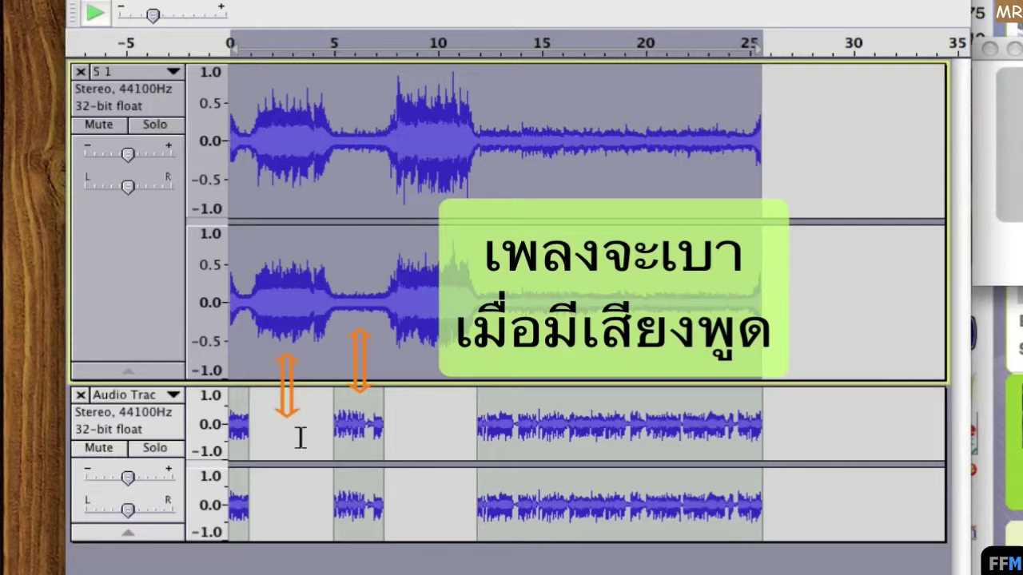
left_click(232, 44)
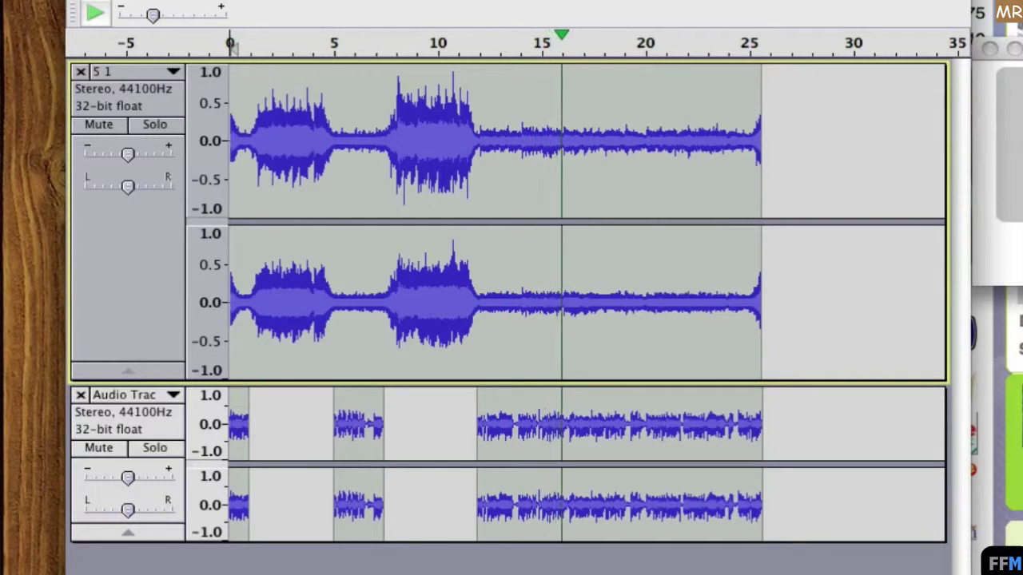
key("space")
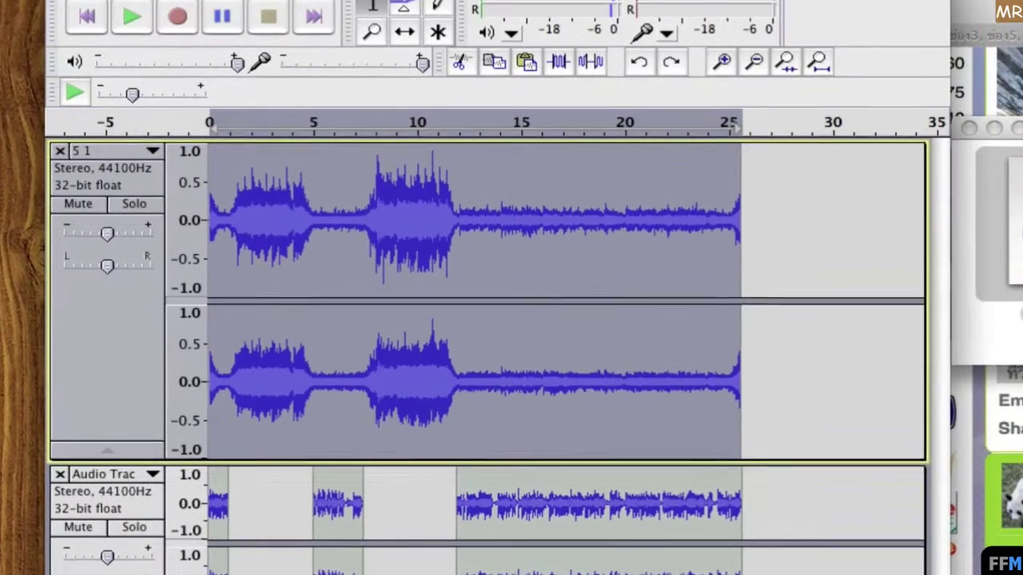
Step: Apply Auto Duck to the music track with a duck amount of -20 dB, and clear the selection
left_click(569, 1)
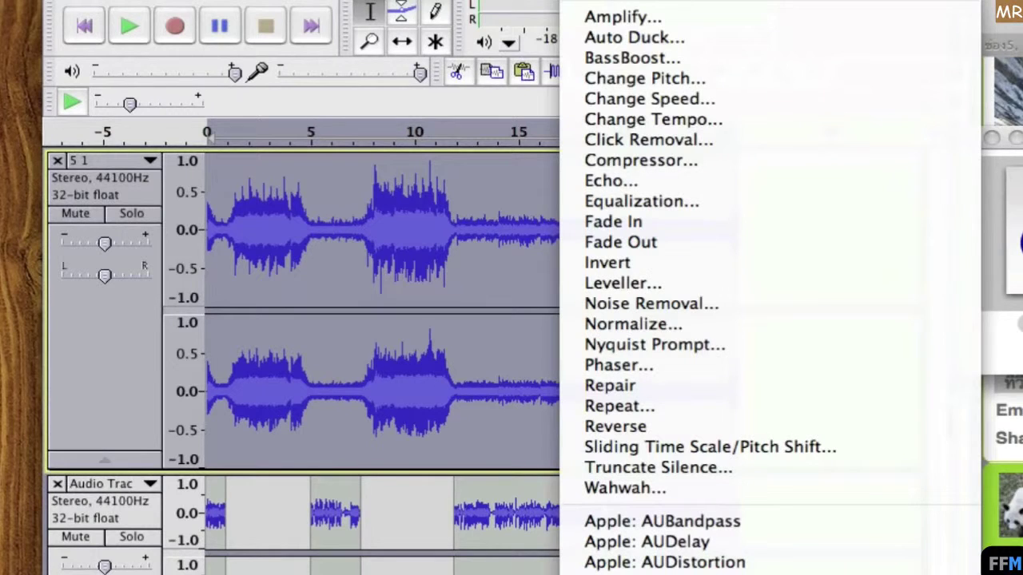
left_click(564, 42)
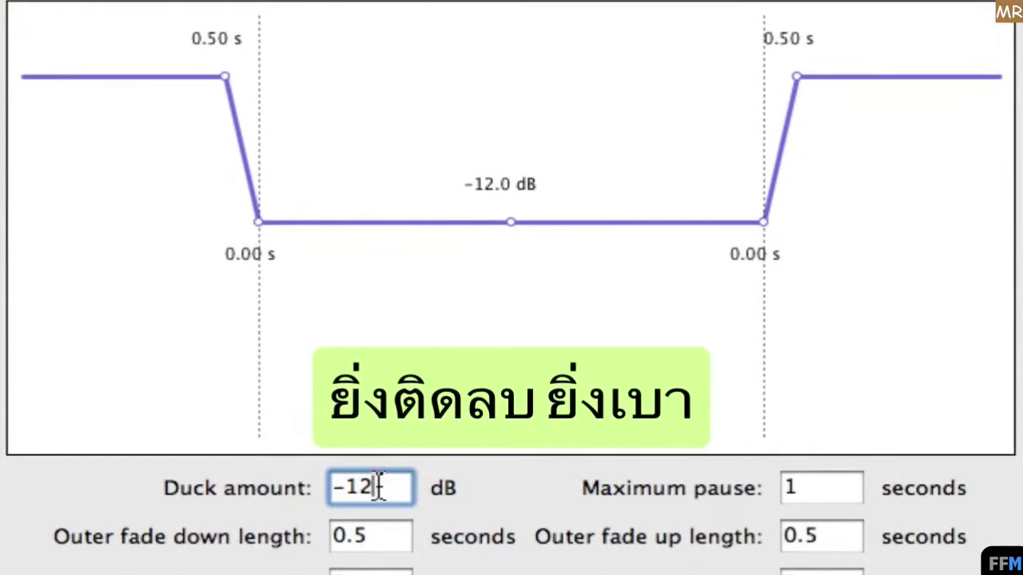
key("BackSpace")
key("BackSpace")
type("20")
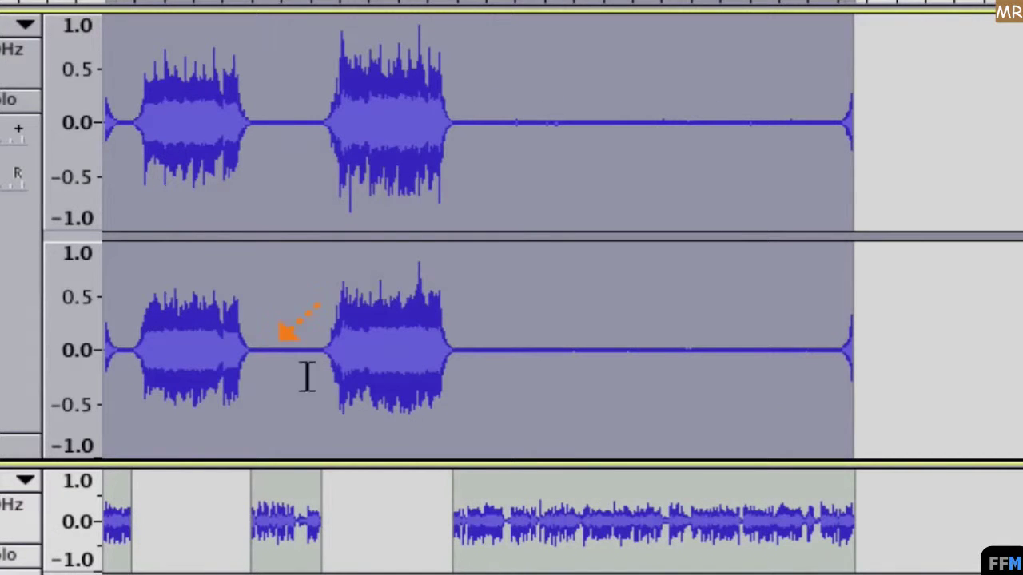
key("ctrl+shift+a")
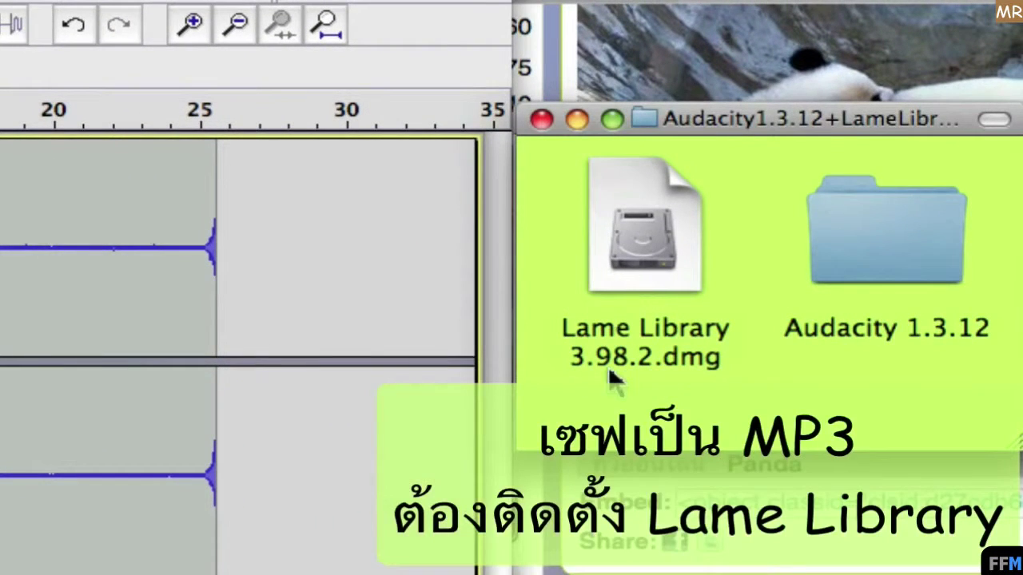
Step: Export the whole project to the Sound folder as an MP3 file named q
left_click(640, 244)
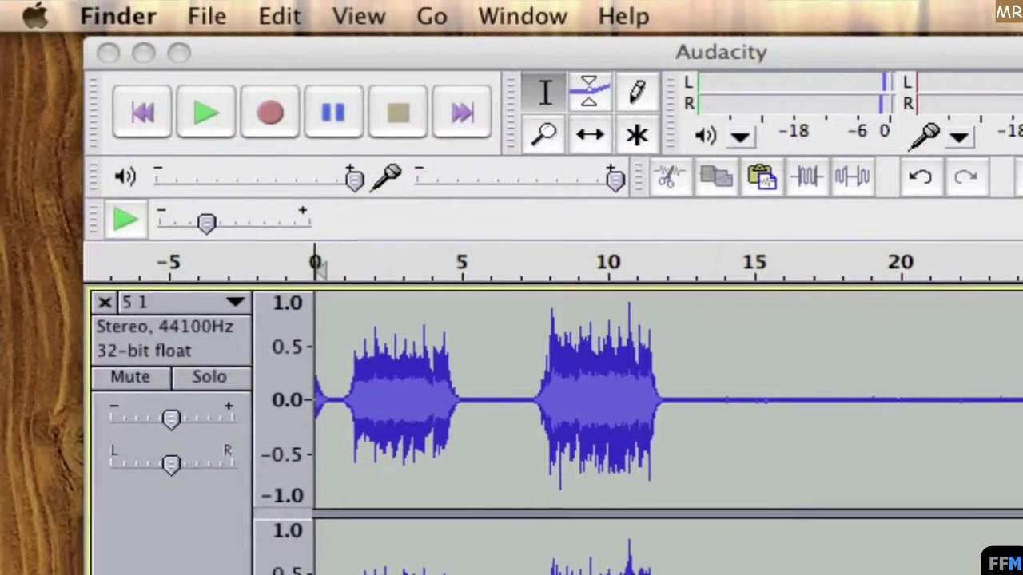
left_click(244, 17)
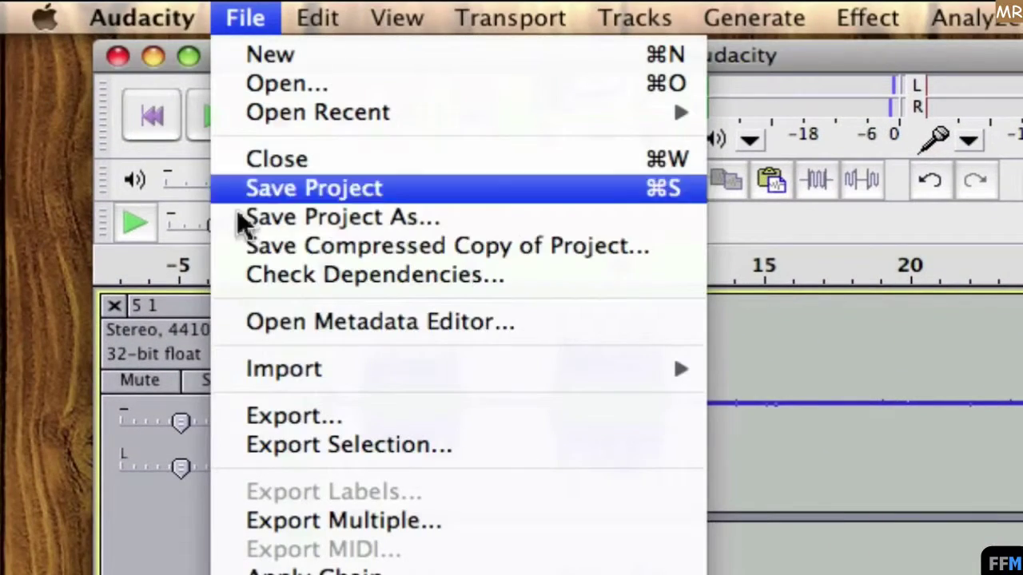
left_click(230, 416)
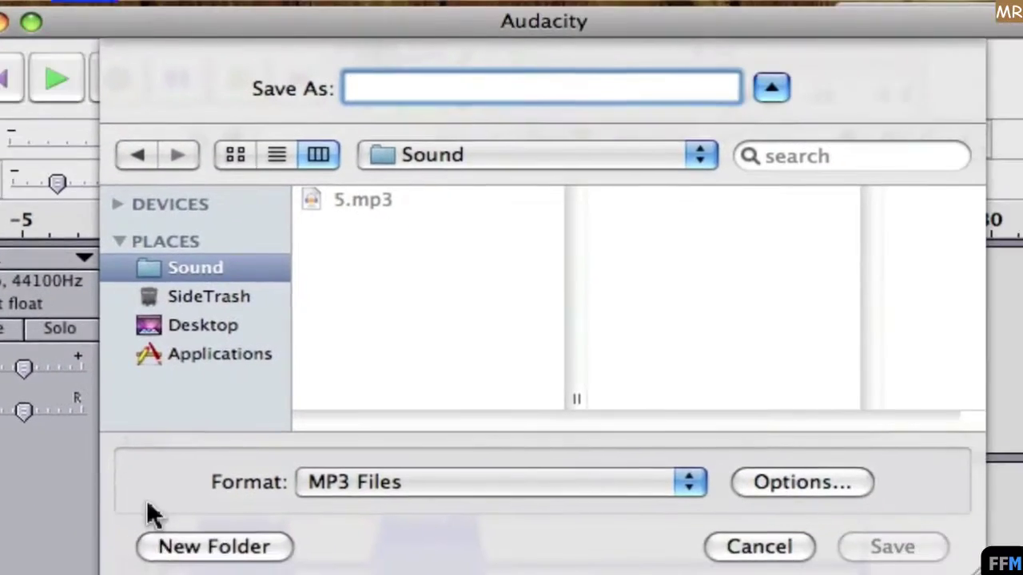
left_click(685, 484)
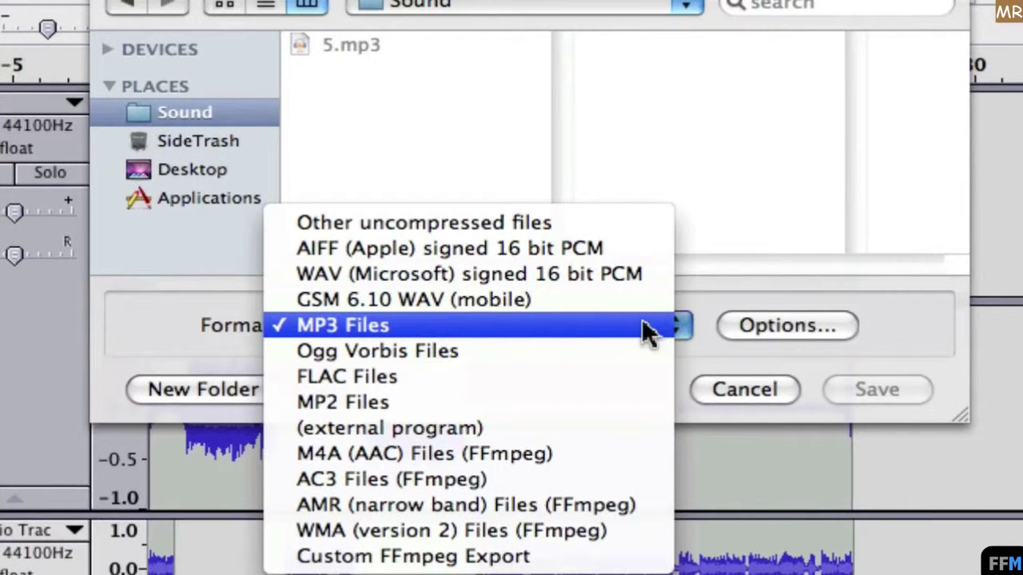
left_click(644, 325)
type("q")
left_click(877, 390)
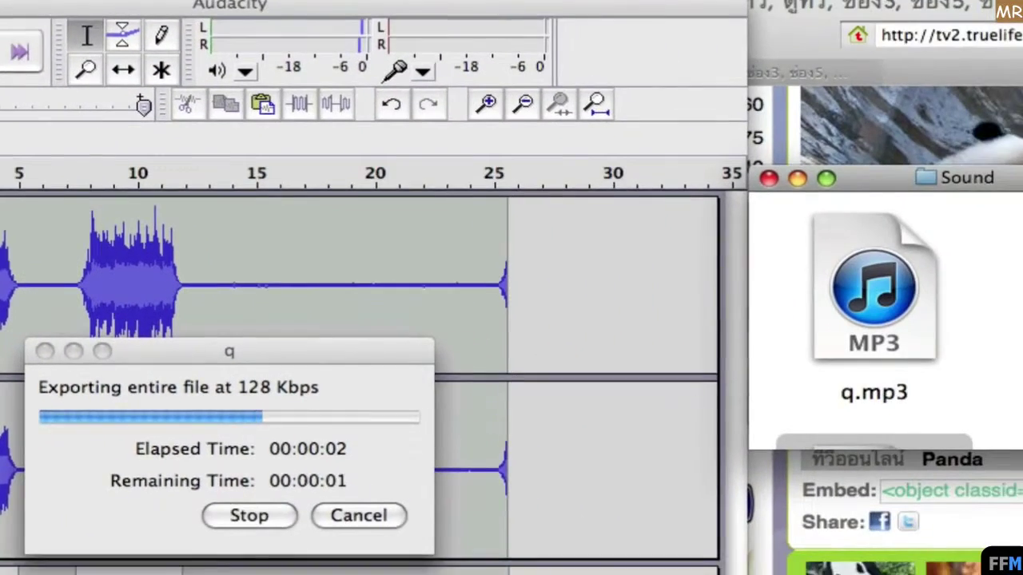
Step: Switch to the Sound folder in Finder and preview the exported q.mp3
left_click(852, 274)
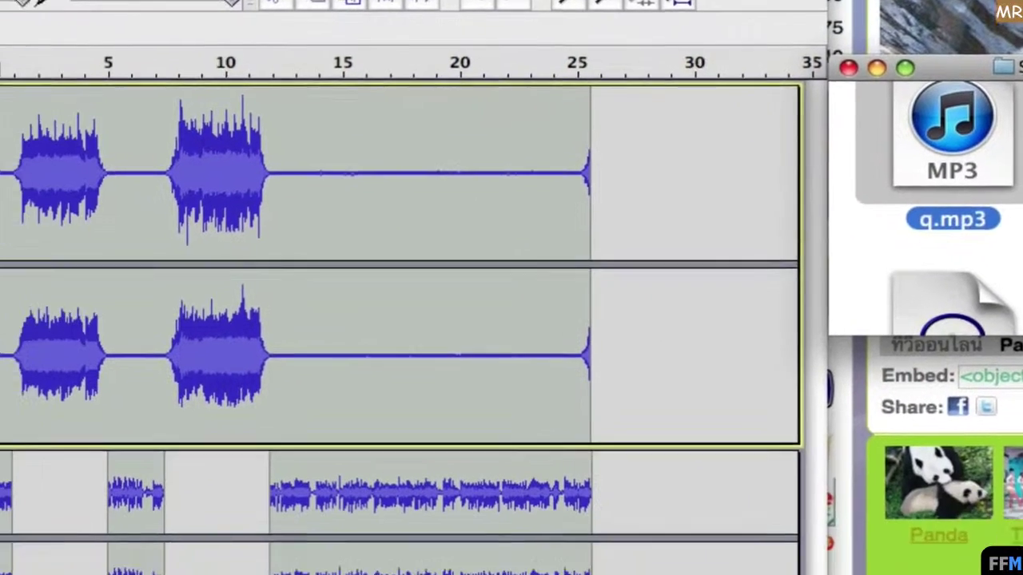
key("space")
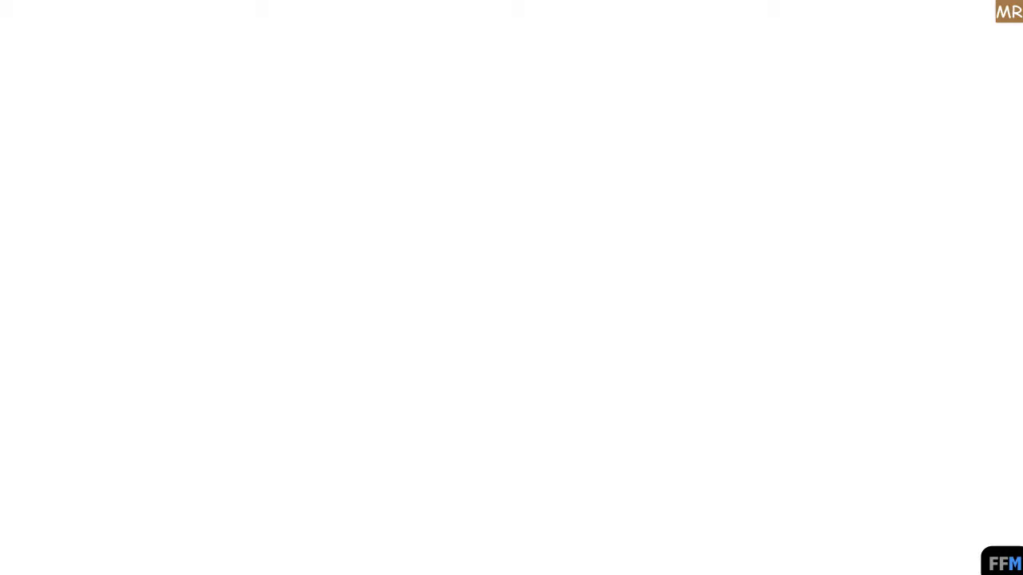